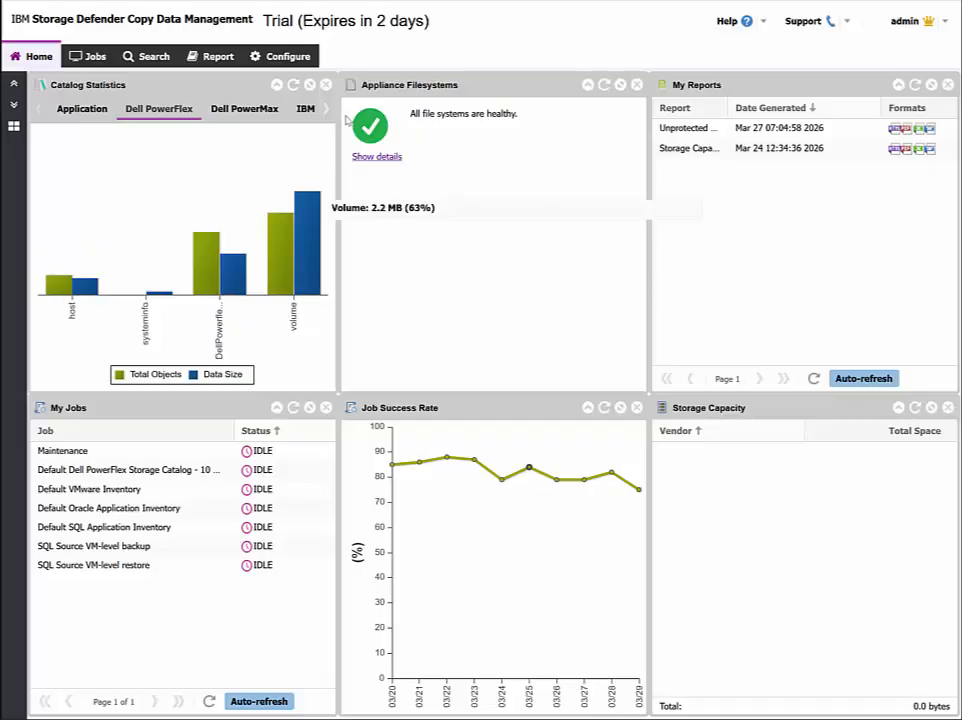
- Review the general details, volumes and hosts of the registered PowerFlex 4.6 storage provider
click(281, 58)
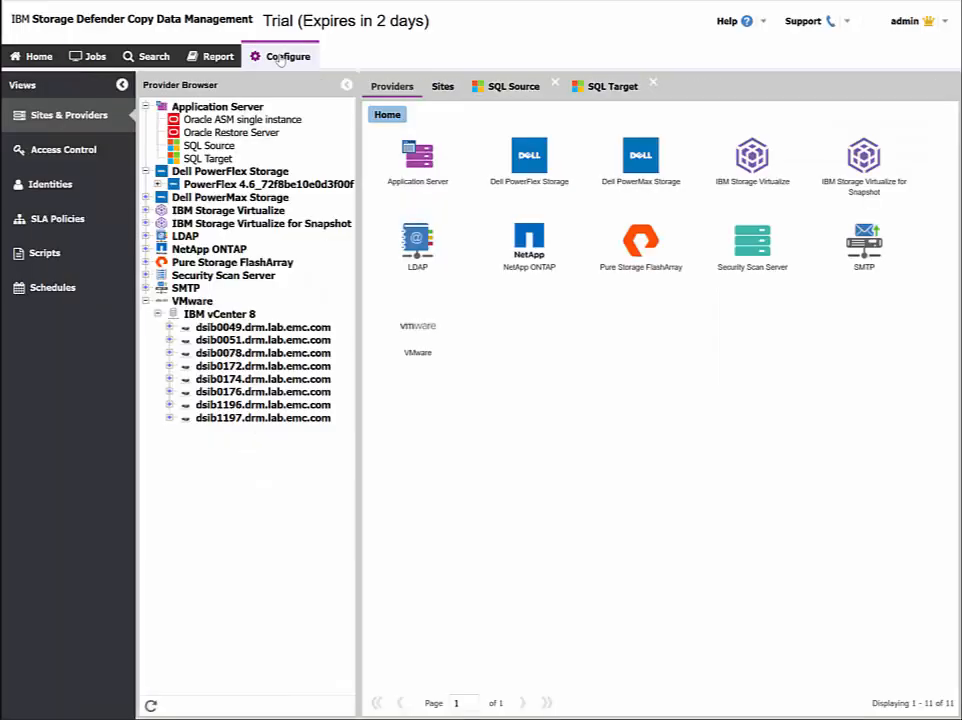
click(57, 120)
click(240, 186)
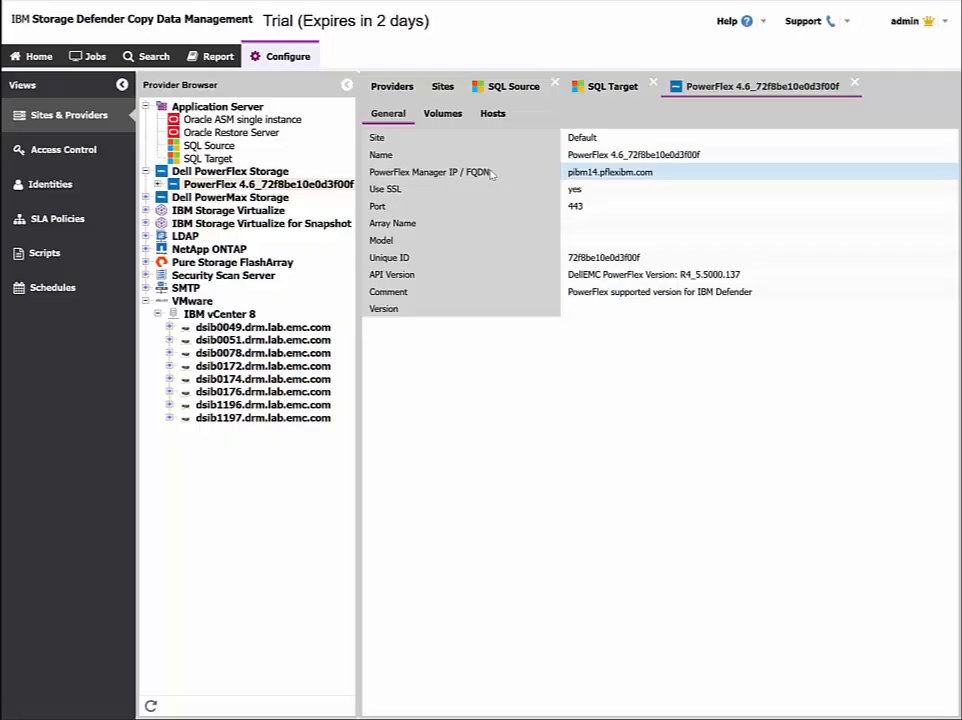
click(443, 113)
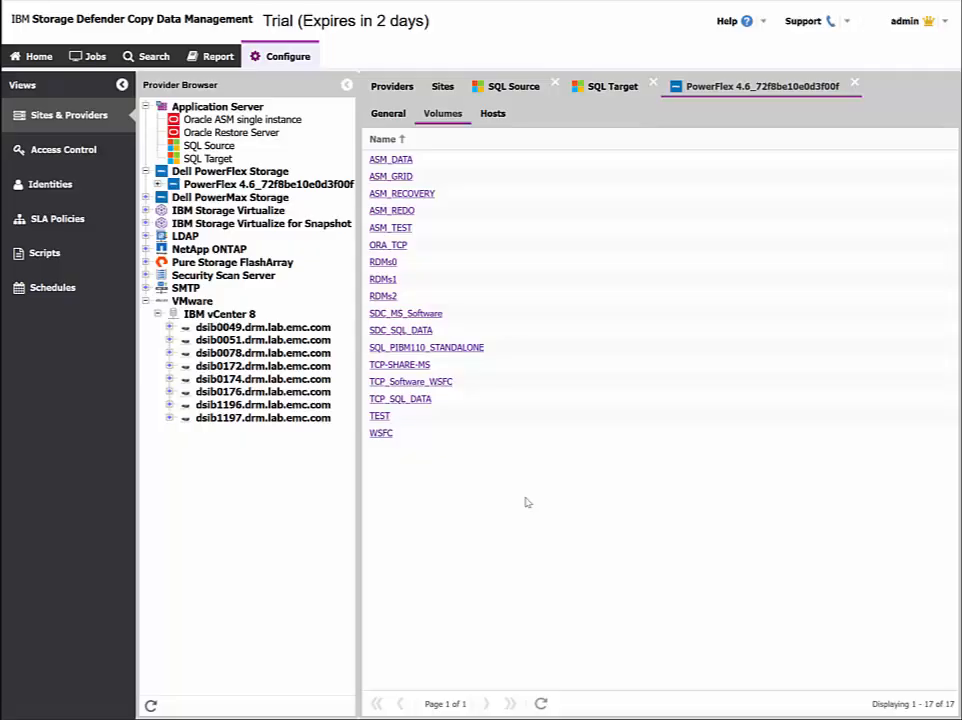
click(488, 117)
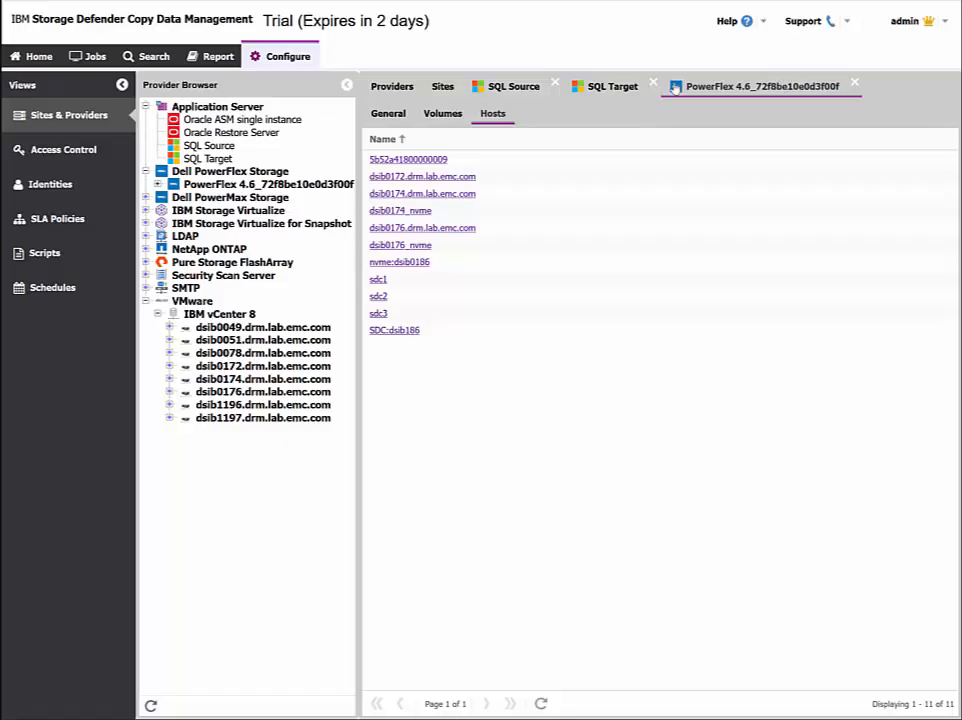
- Close the open SQL Source and SQL Target provider pages
click(615, 86)
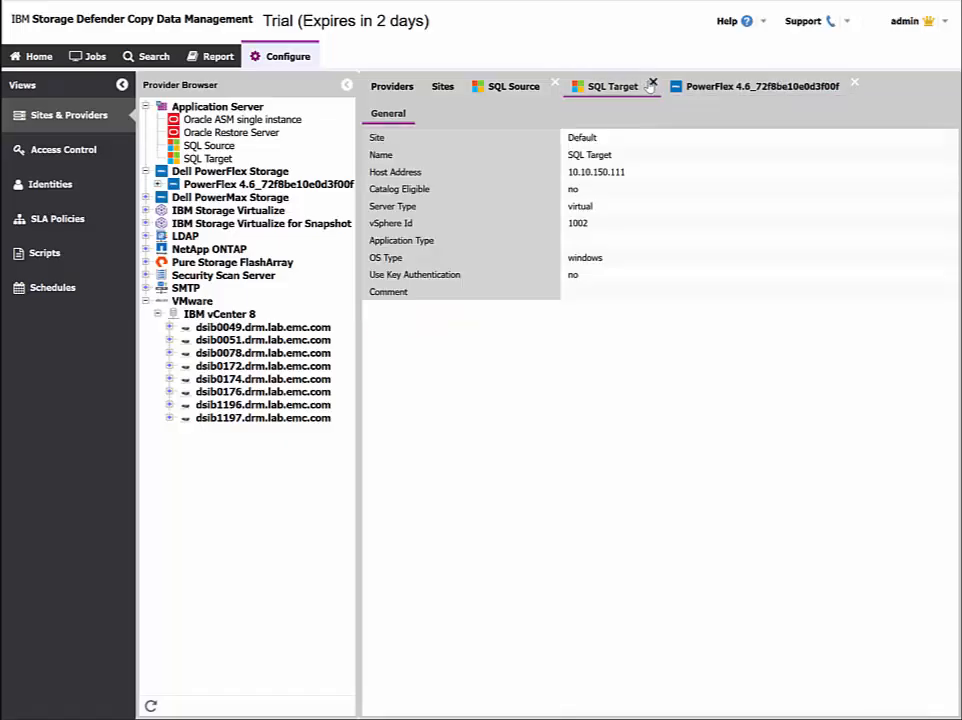
click(555, 85)
click(553, 84)
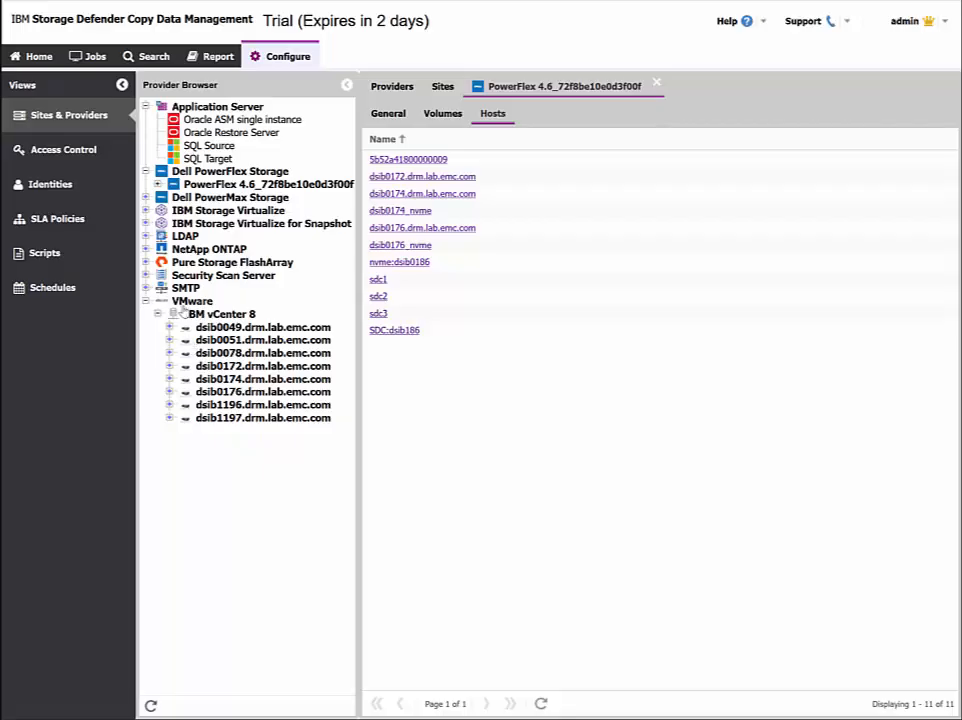
- Review the VMware provider IBM vCenter 8 and the resource pools, datastores and VMs of host dsib0049.drm.lab.emc.com
click(192, 301)
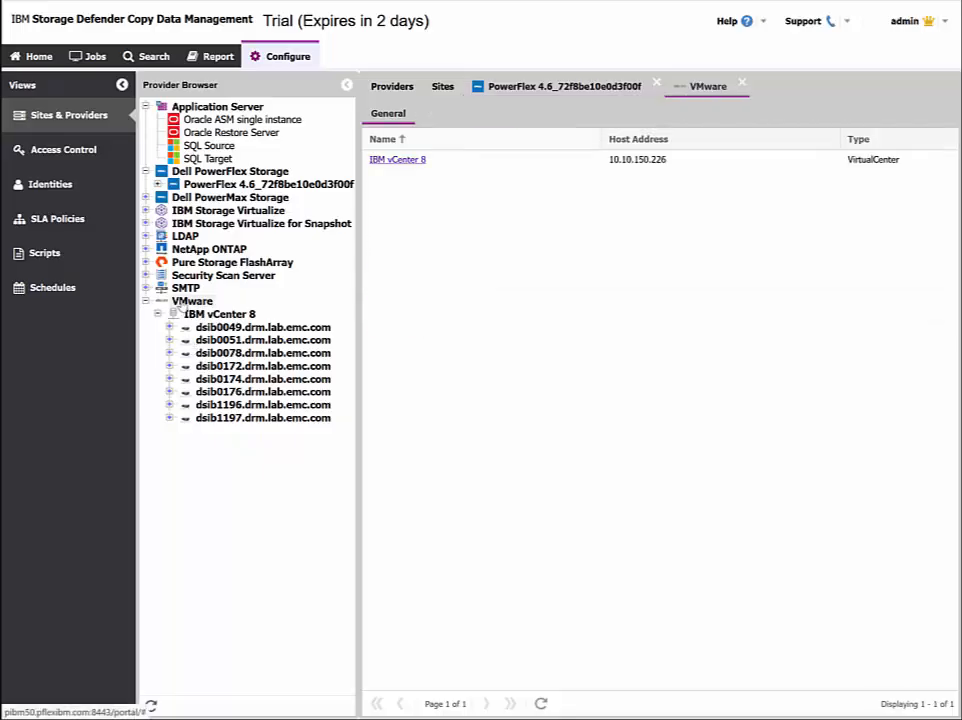
click(219, 314)
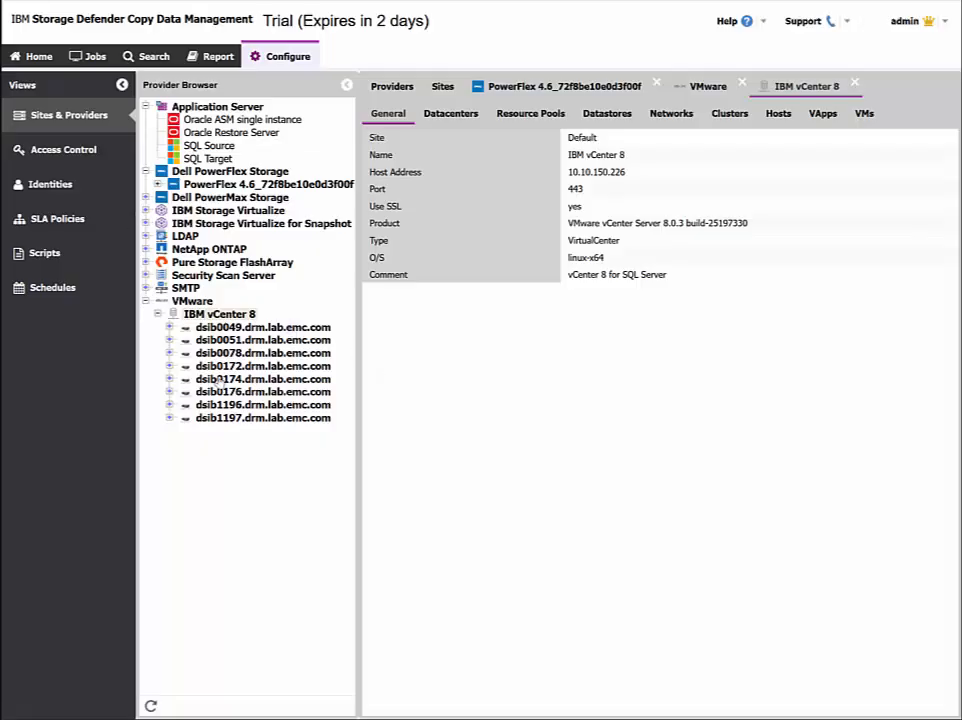
click(282, 328)
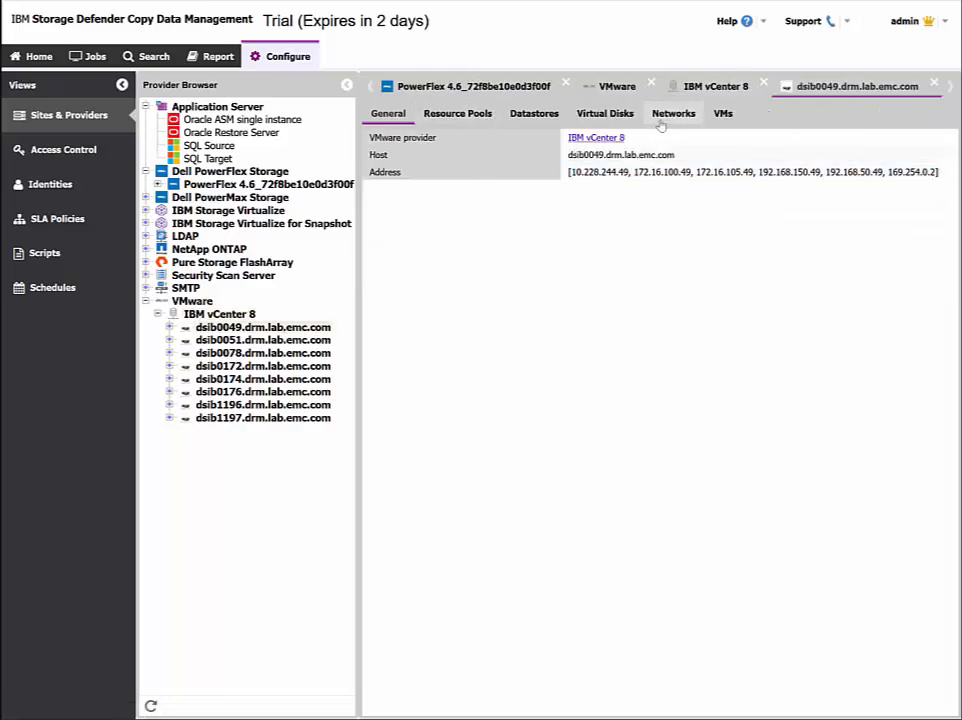
click(457, 114)
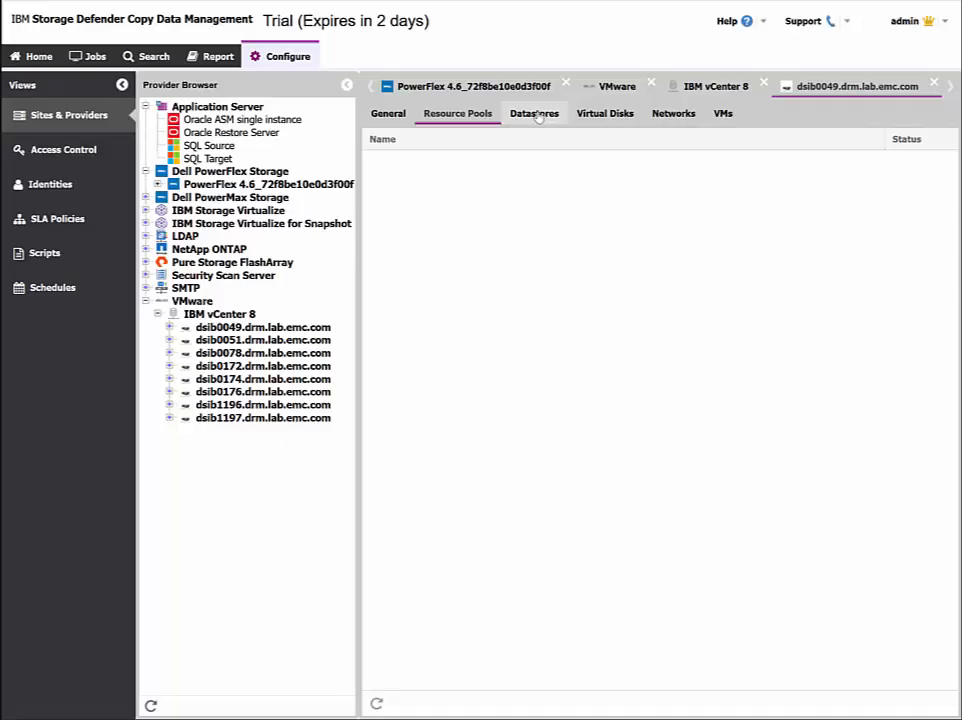
click(535, 114)
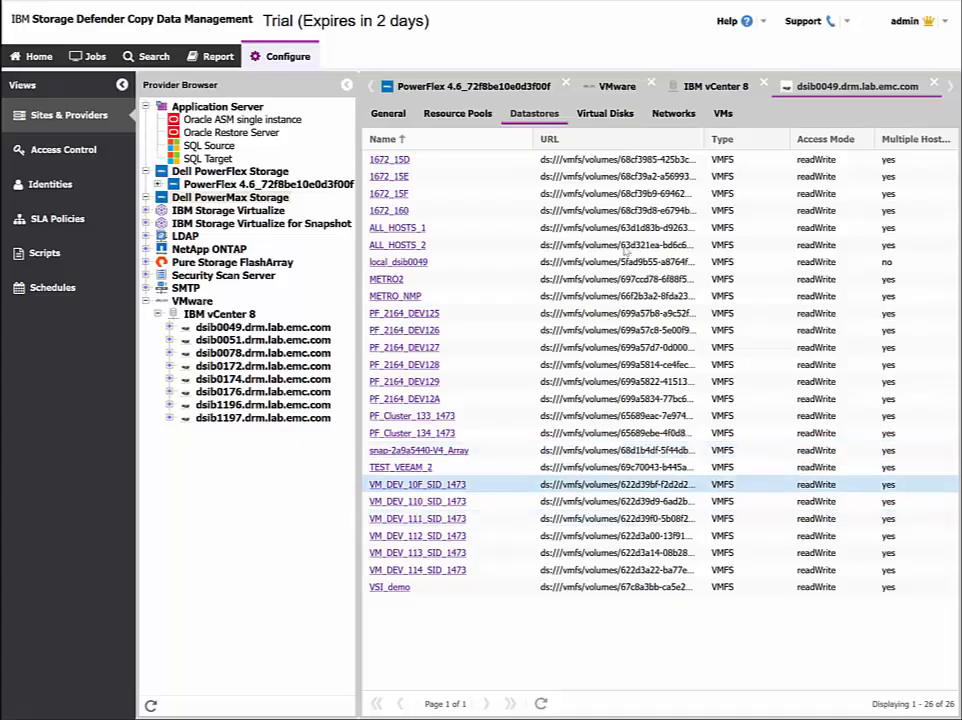
click(729, 116)
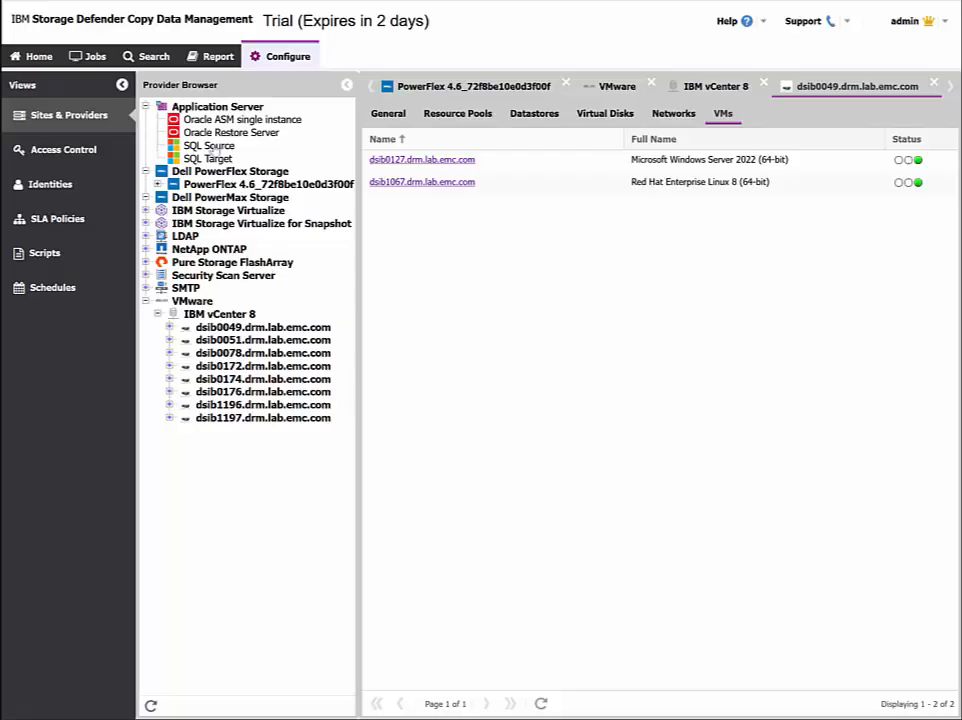
- Review the SQL Source and SQL Target application servers, switching to SQL Server Management Studio to inspect the CompanyDB and IBM_TEST databases
click(212, 107)
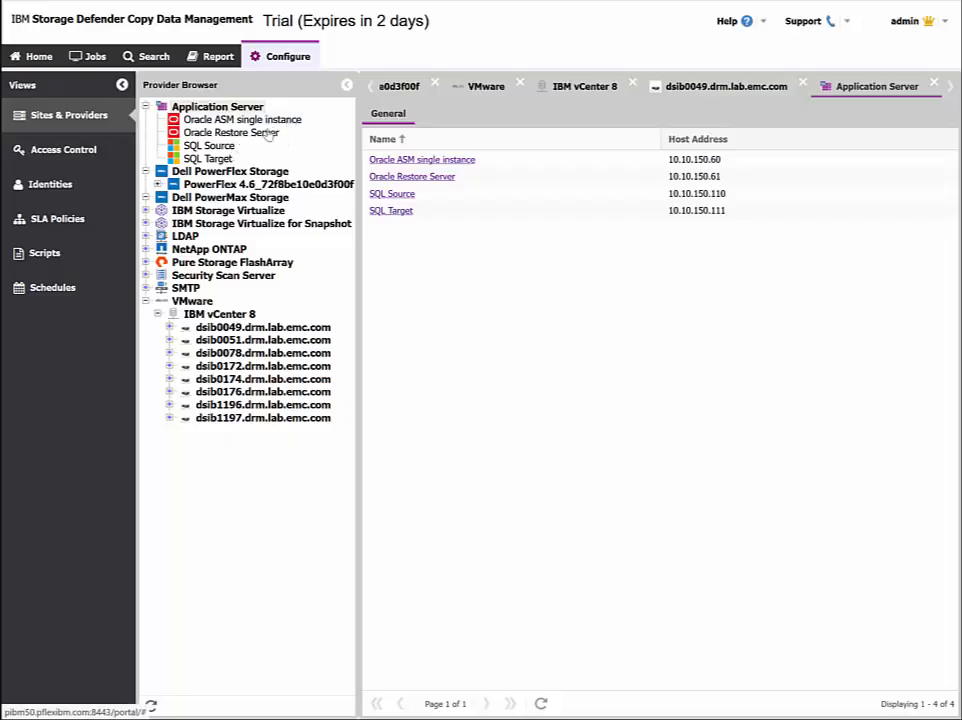
click(201, 147)
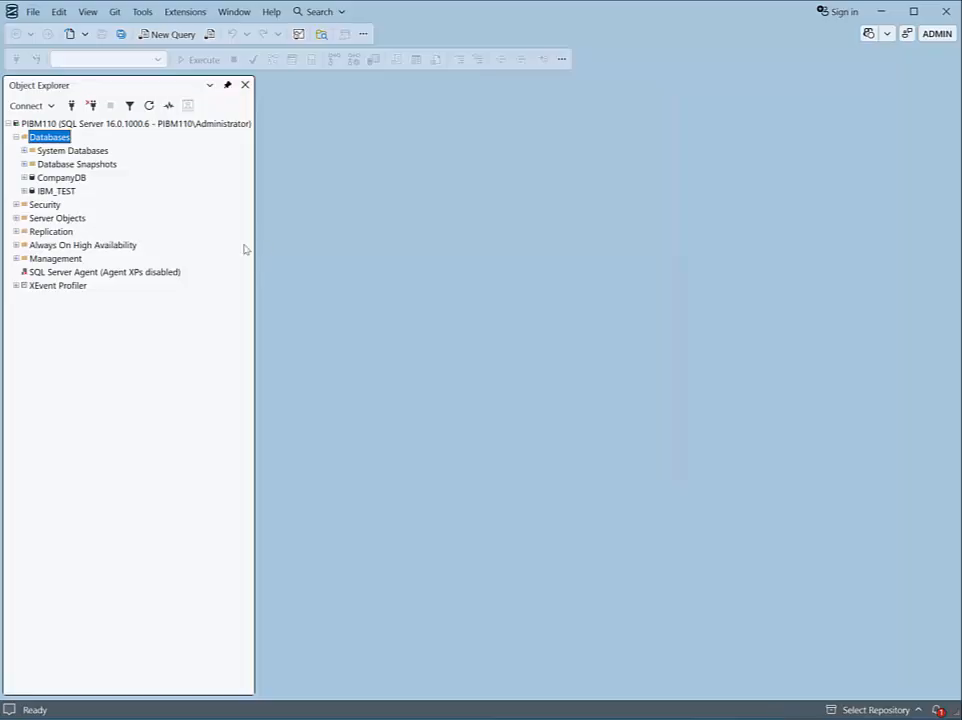
click(79, 180)
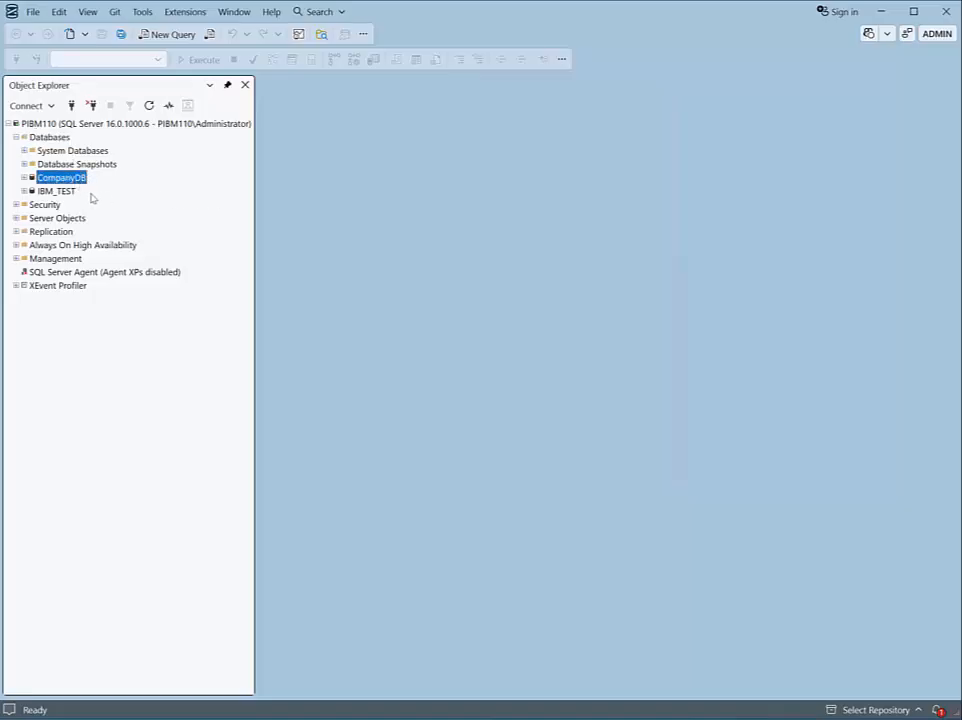
click(90, 192)
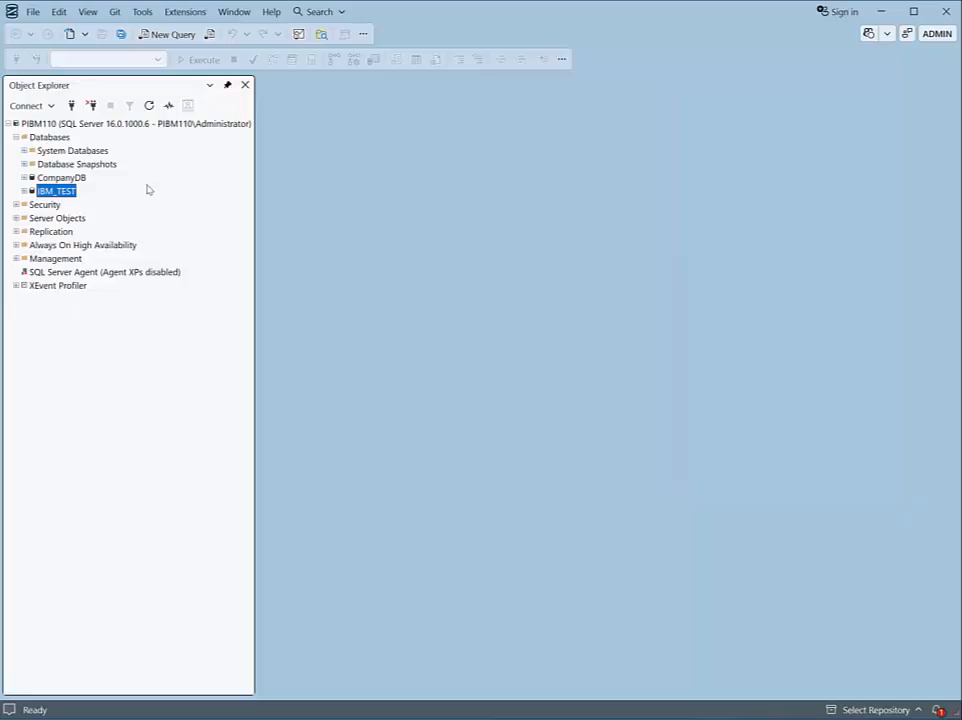
click(58, 178)
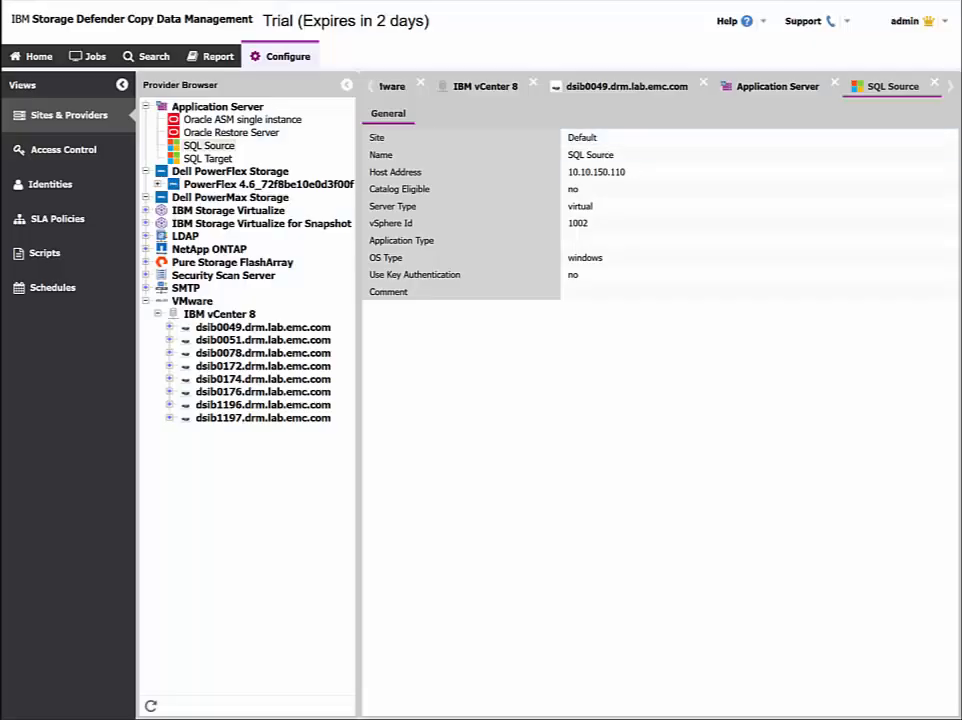
click(207, 158)
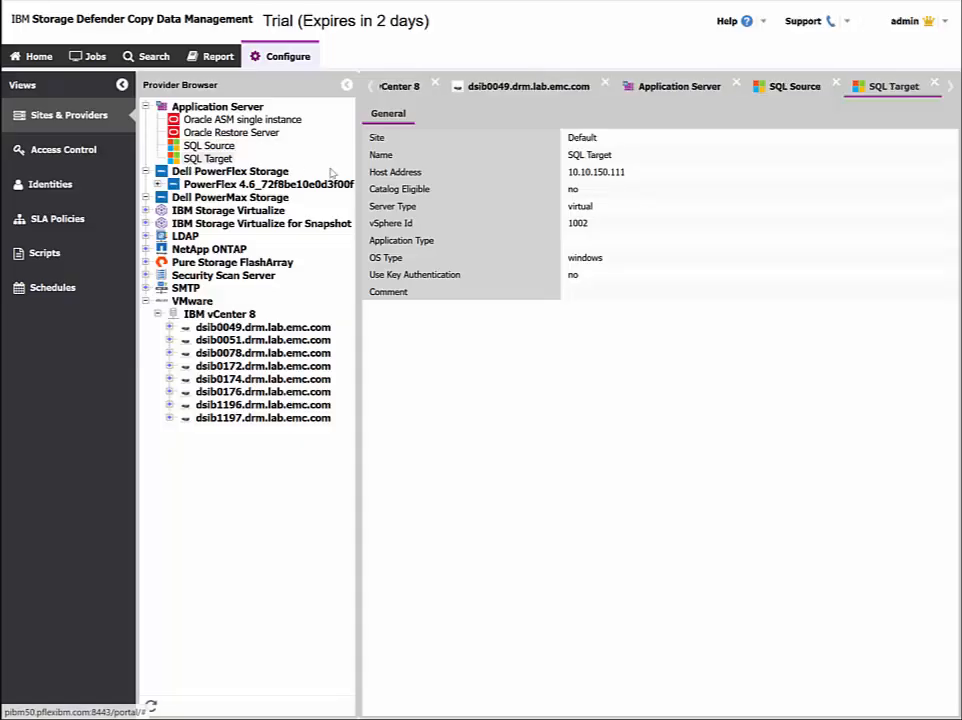
- Start a new SLA policy for Dell PowerFlex Storage and add a snapshot to its source
click(72, 222)
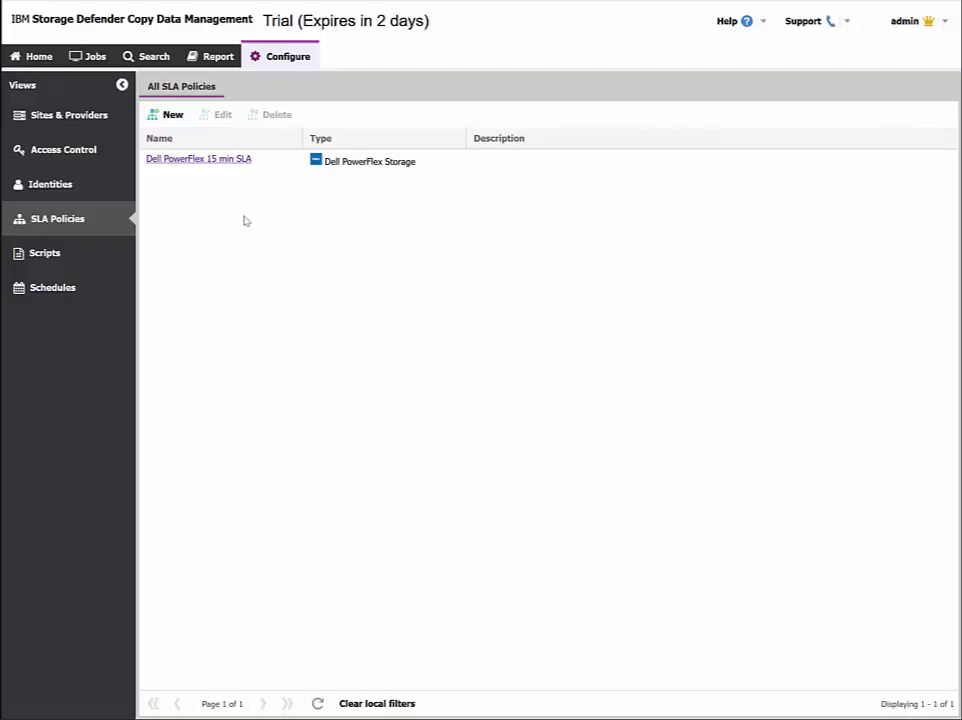
click(160, 116)
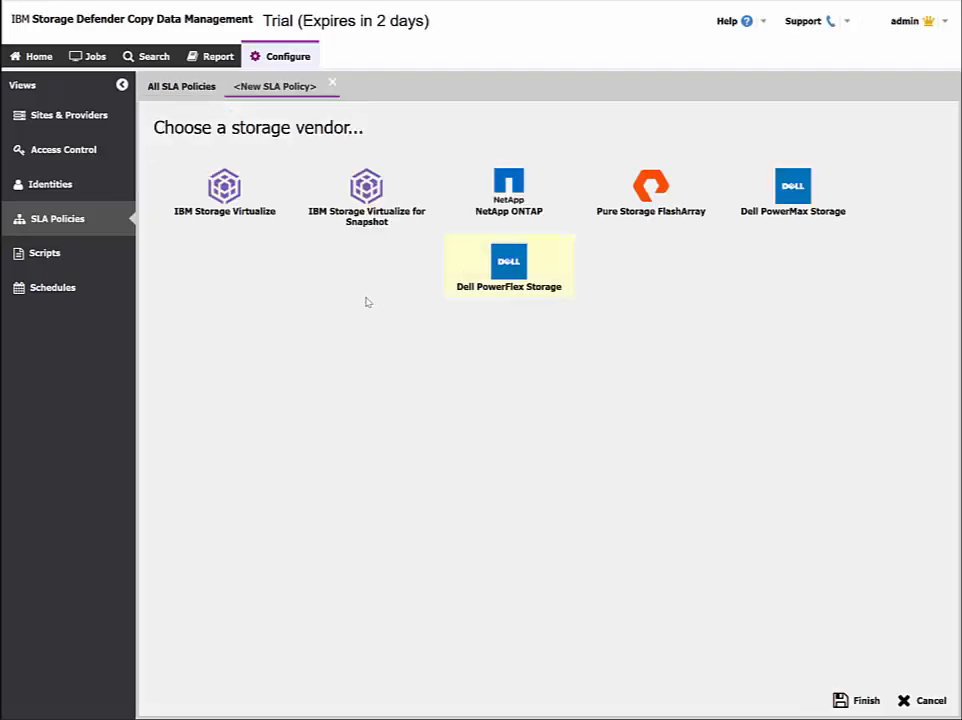
click(510, 265)
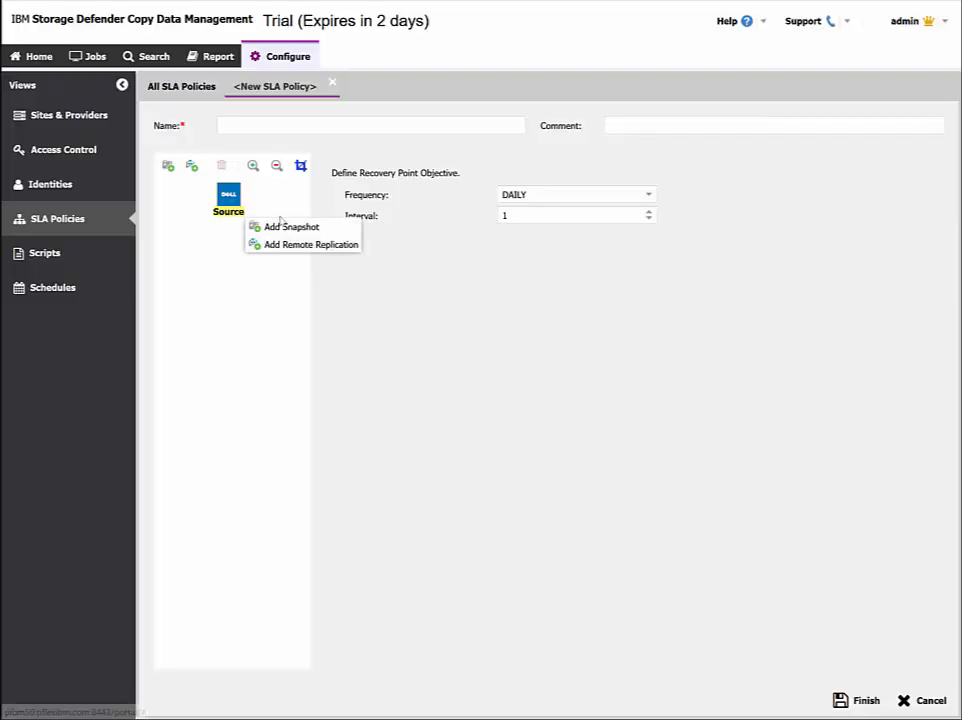
click(307, 228)
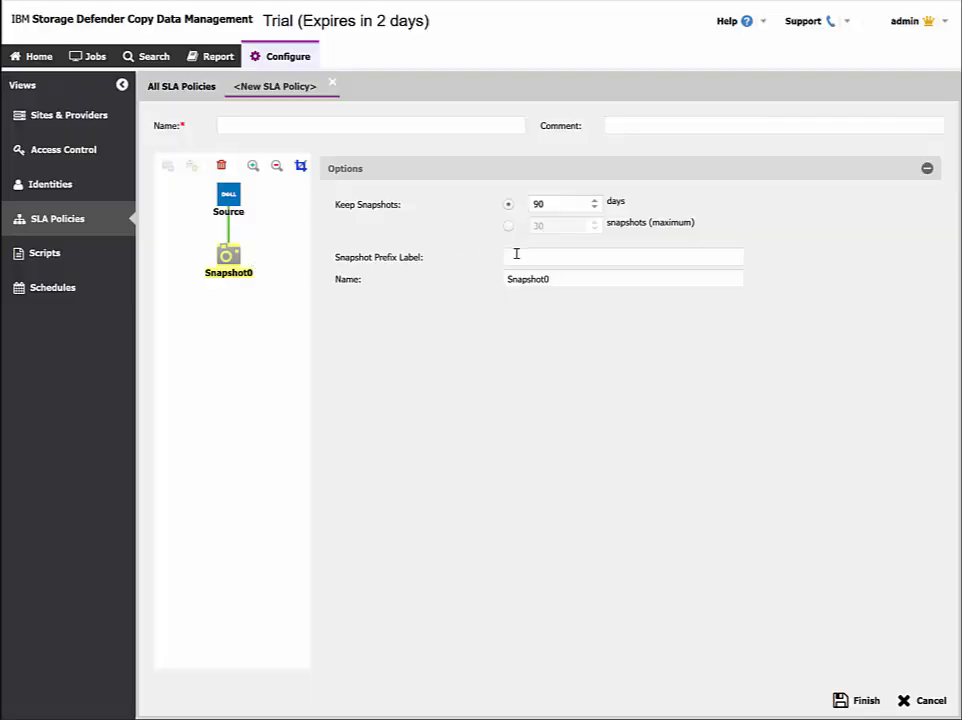
- Set the snapshot prefix label to ibm and limit retention to a maximum of 10 snapshots
click(516, 254)
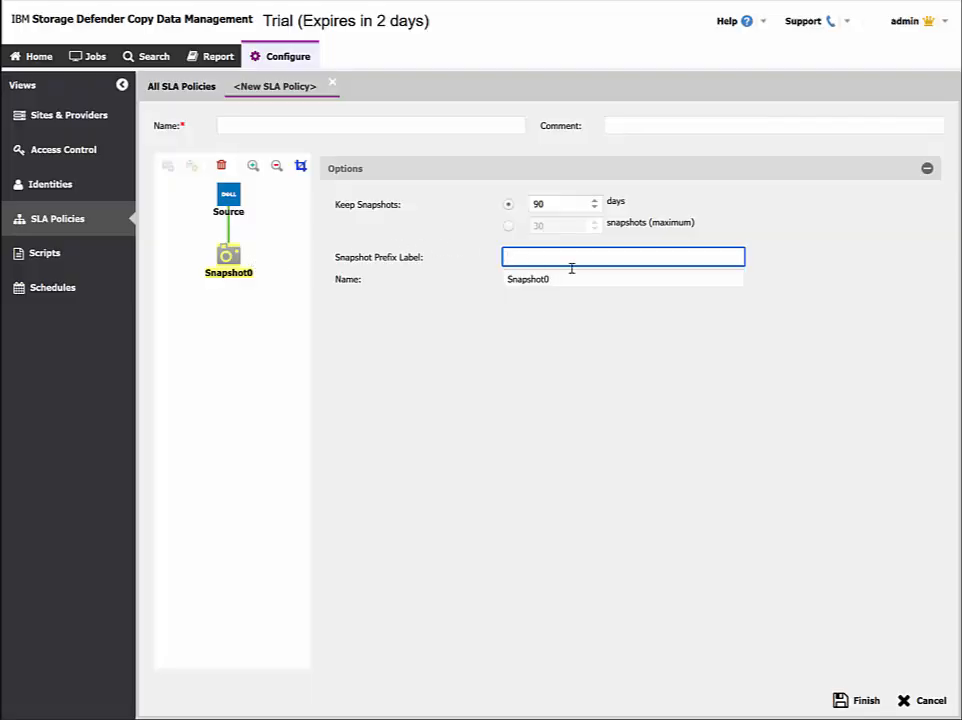
text(ibm)
click(508, 227)
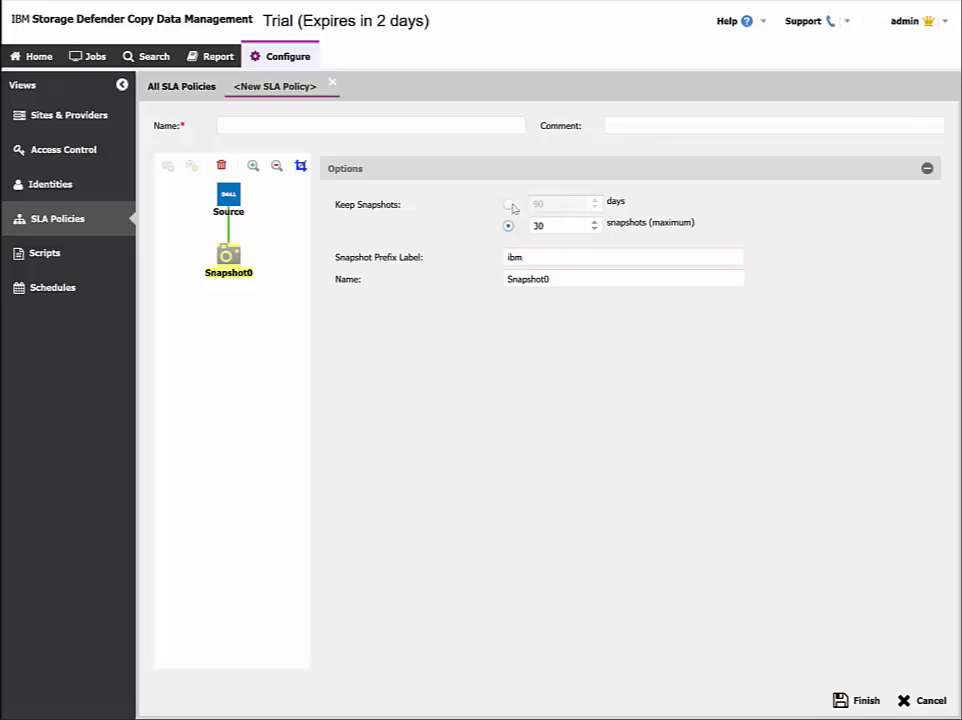
click(509, 205)
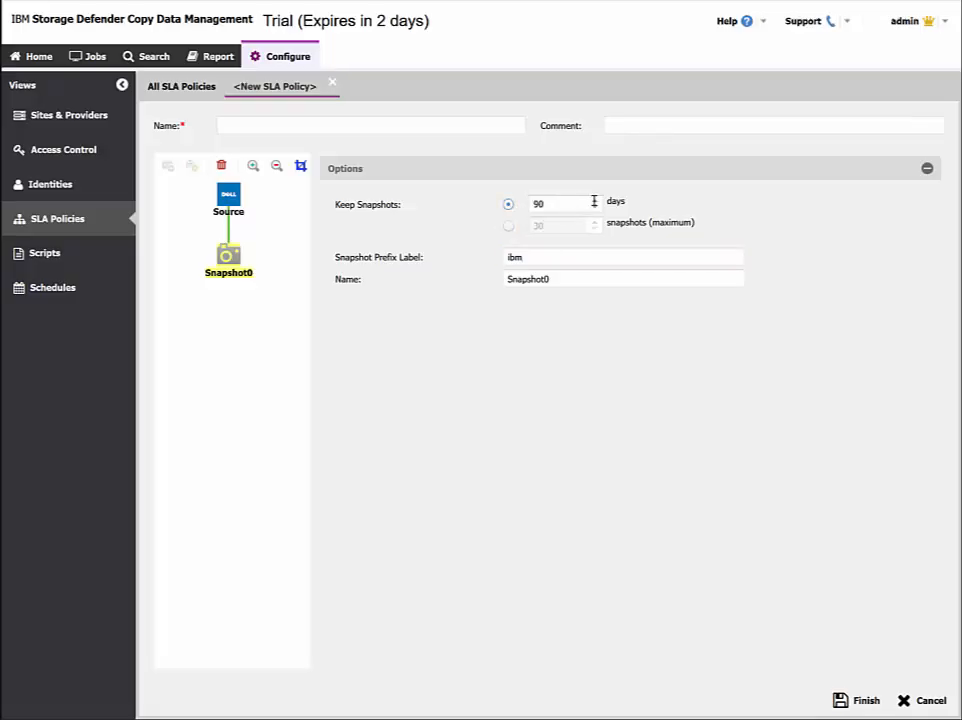
click(357, 124)
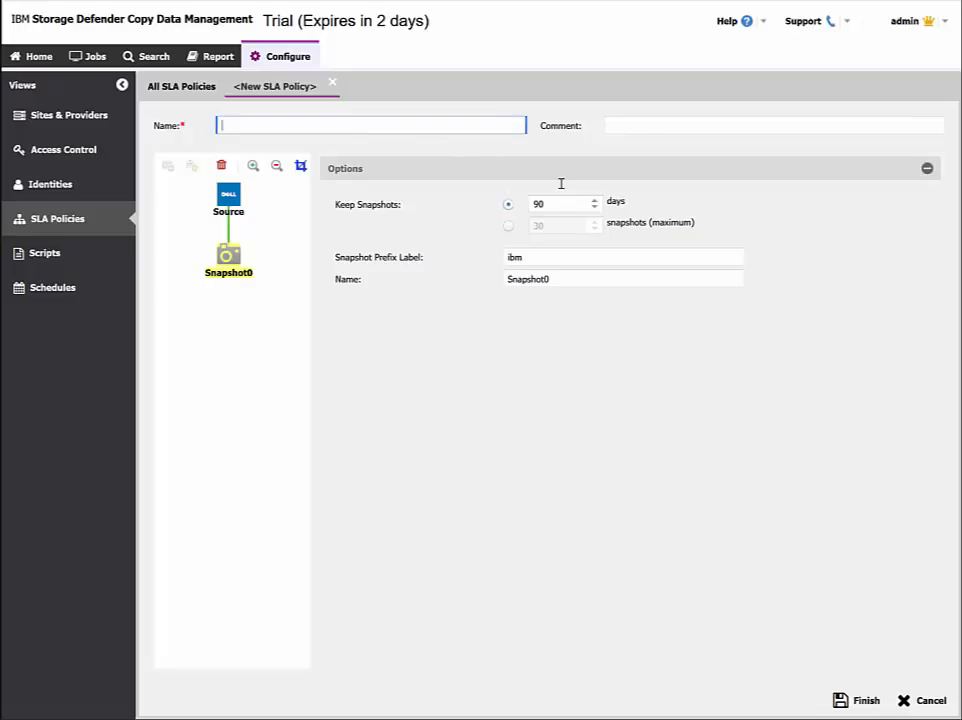
click(509, 226)
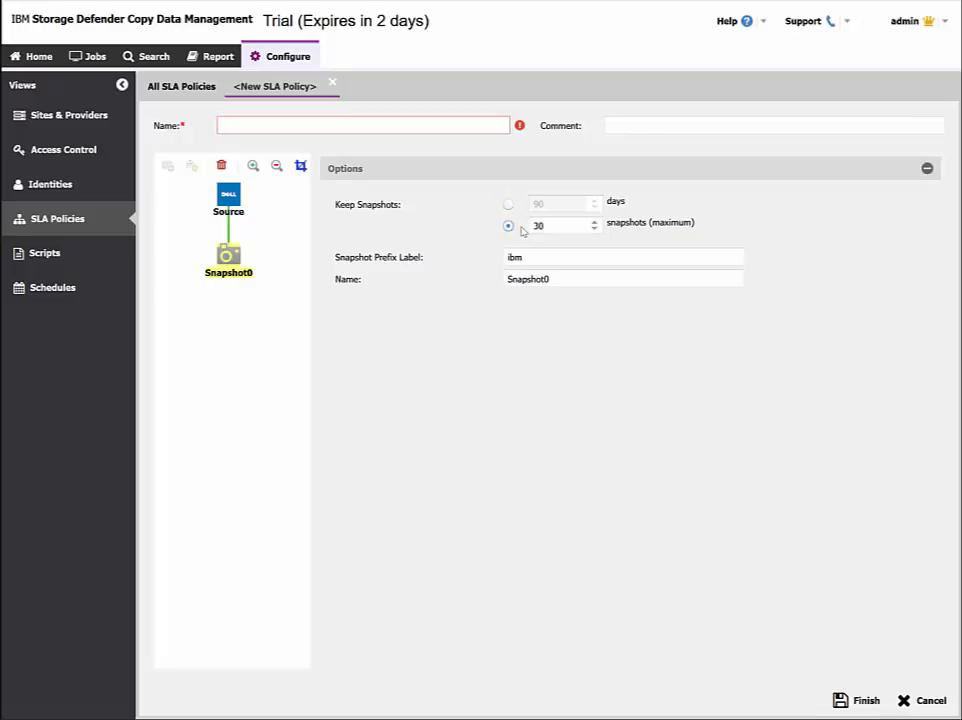
drag(563, 225, 515, 223)
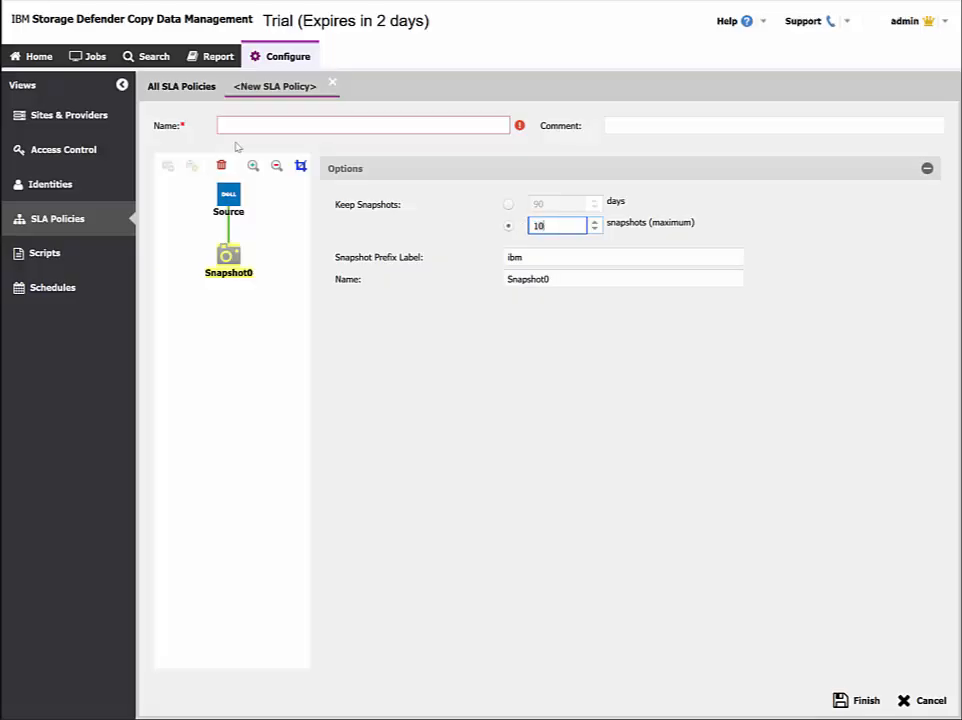
- Name the SLA policy IBM TEST SLA and enter the comment Test SLA
click(262, 125)
text(IBM TEST)
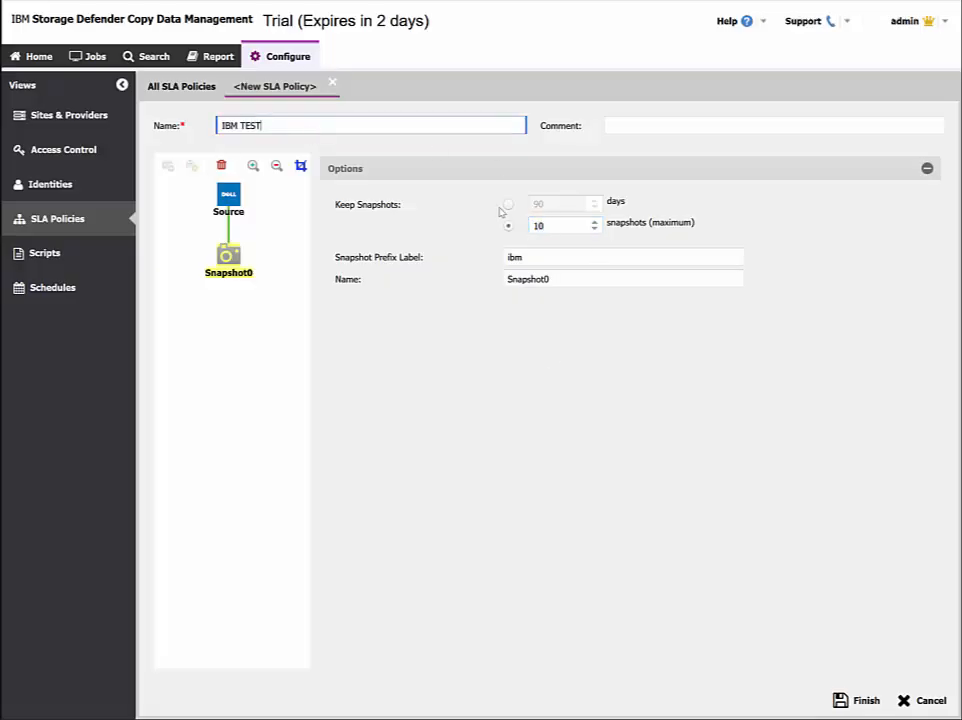
text( SLA)
click(642, 127)
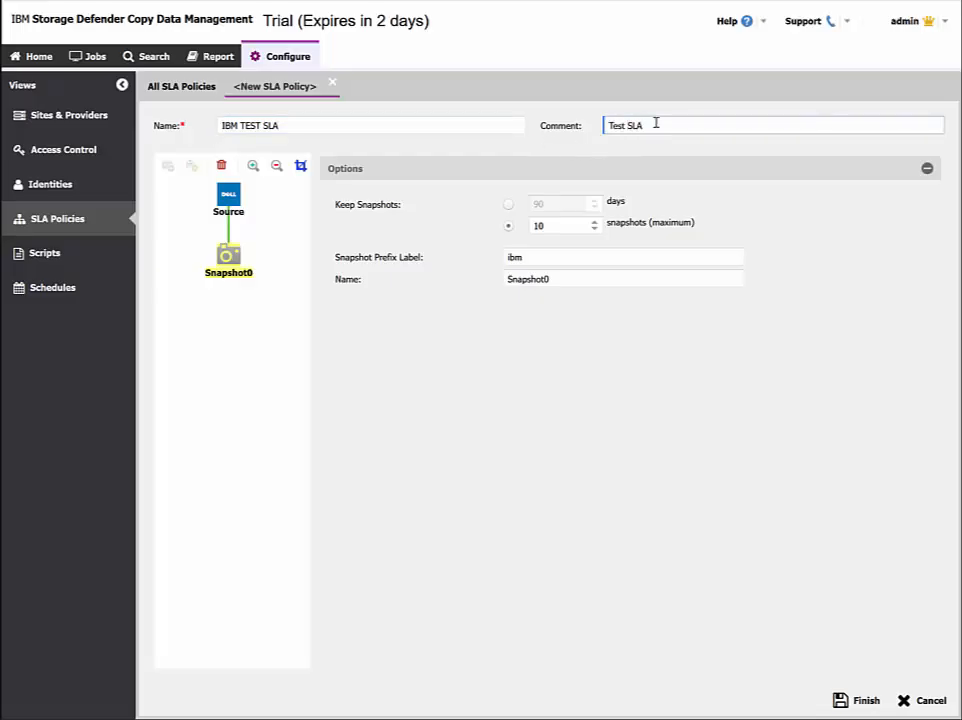
- Set the source's recovery point frequency to HOURLY and save the SLA policy
click(226, 205)
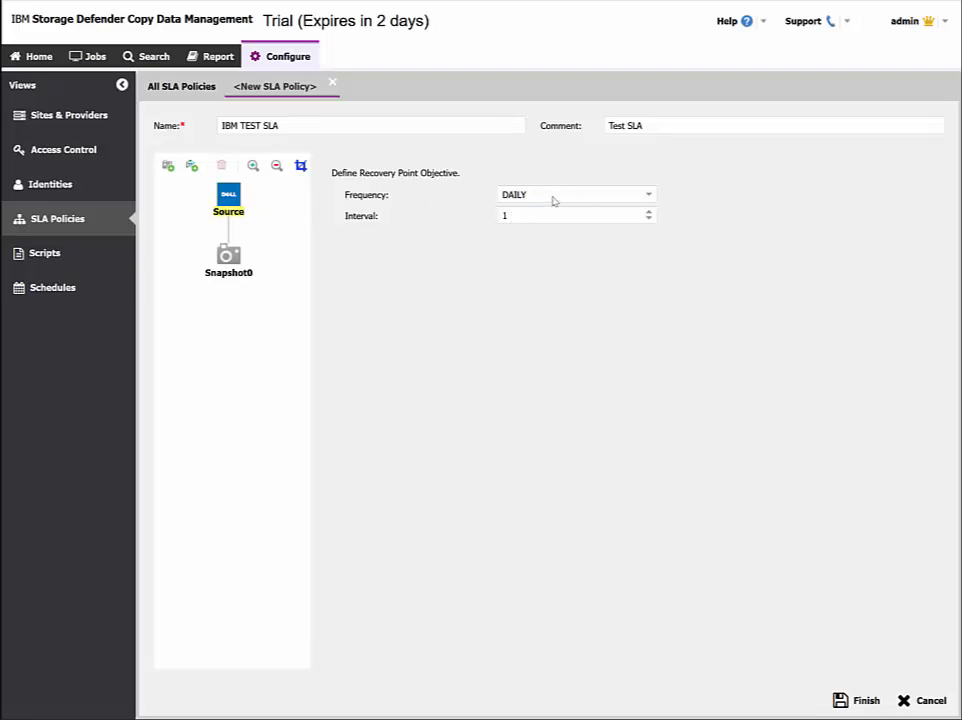
click(647, 197)
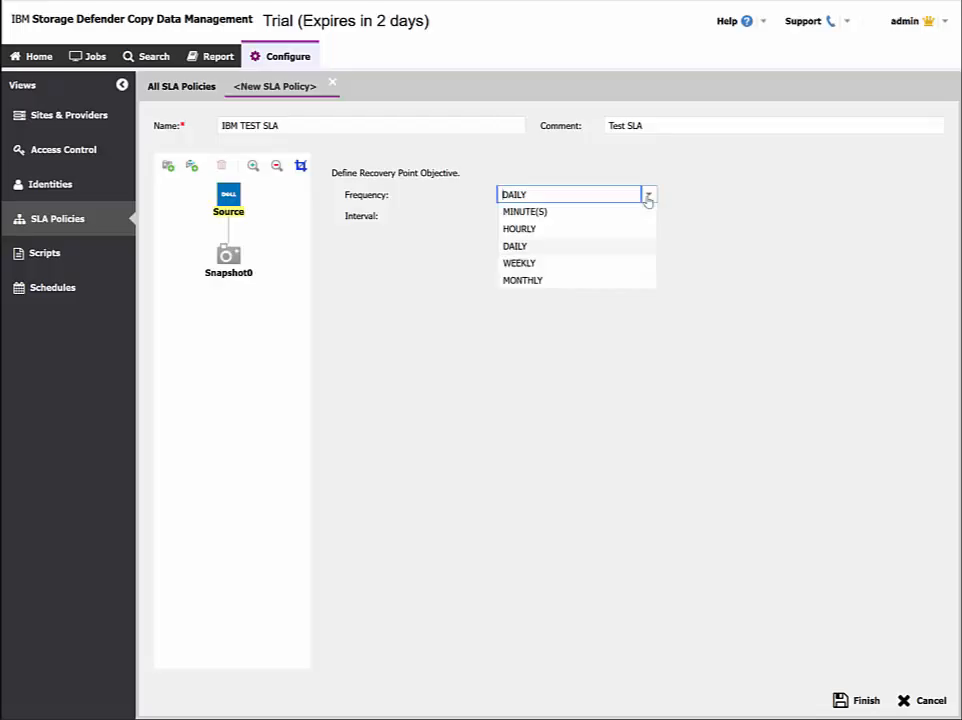
click(544, 229)
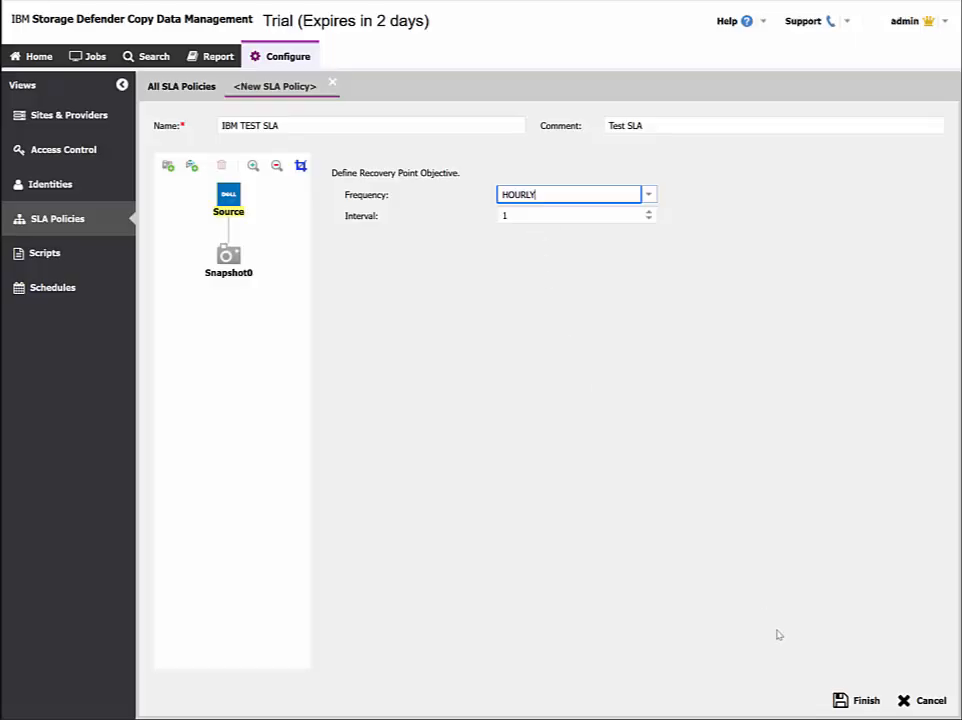
click(855, 703)
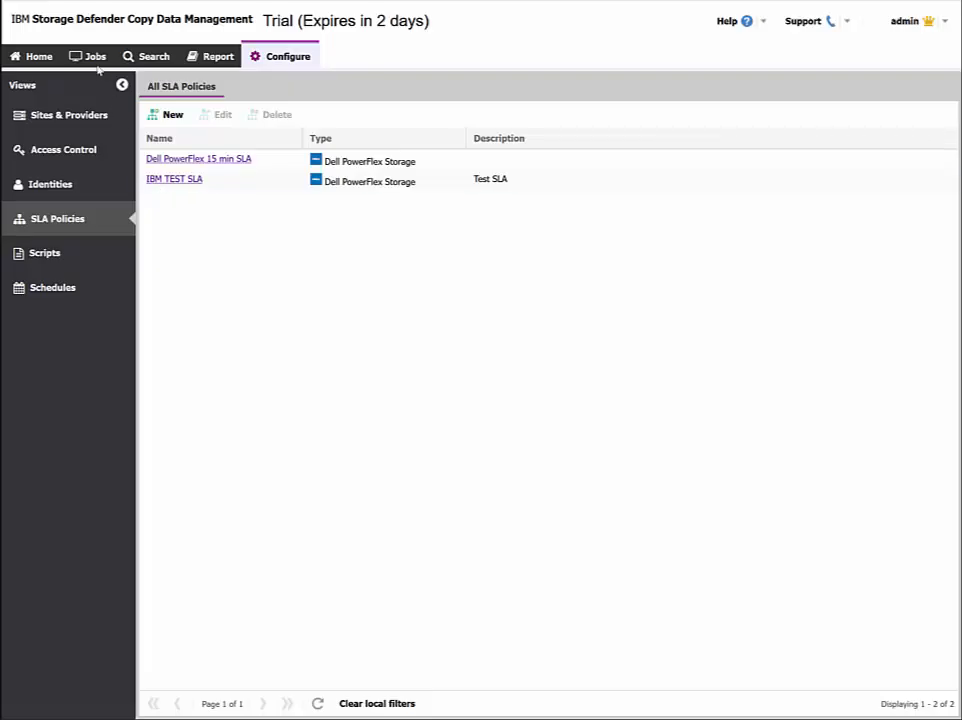
- Start a new backup job for SQL databases in the jobs area
click(64, 53)
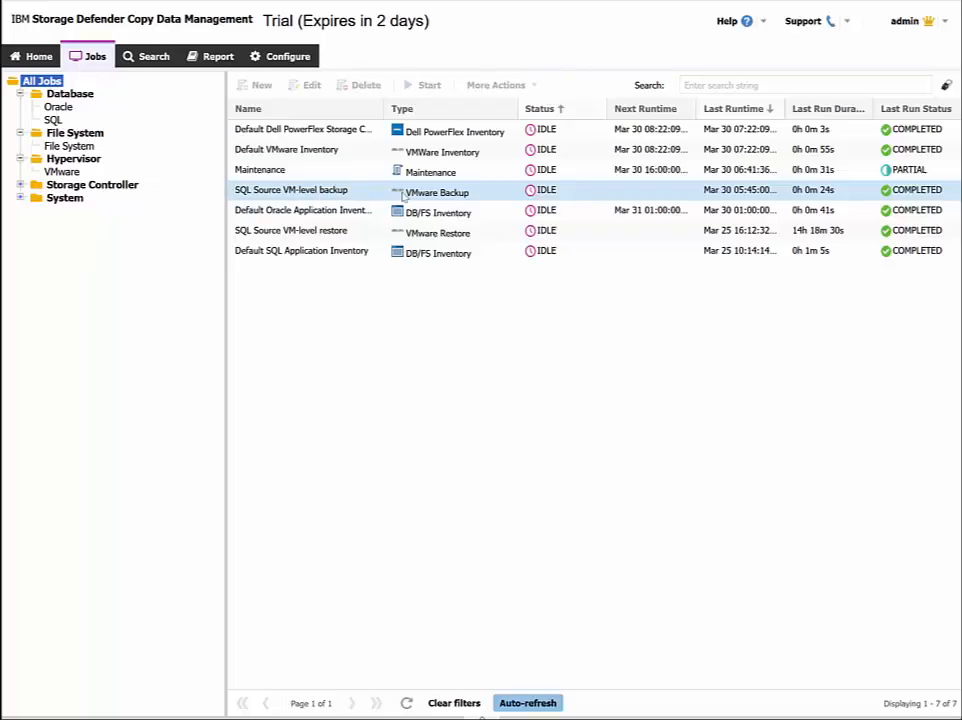
ctrl+click(352, 230)
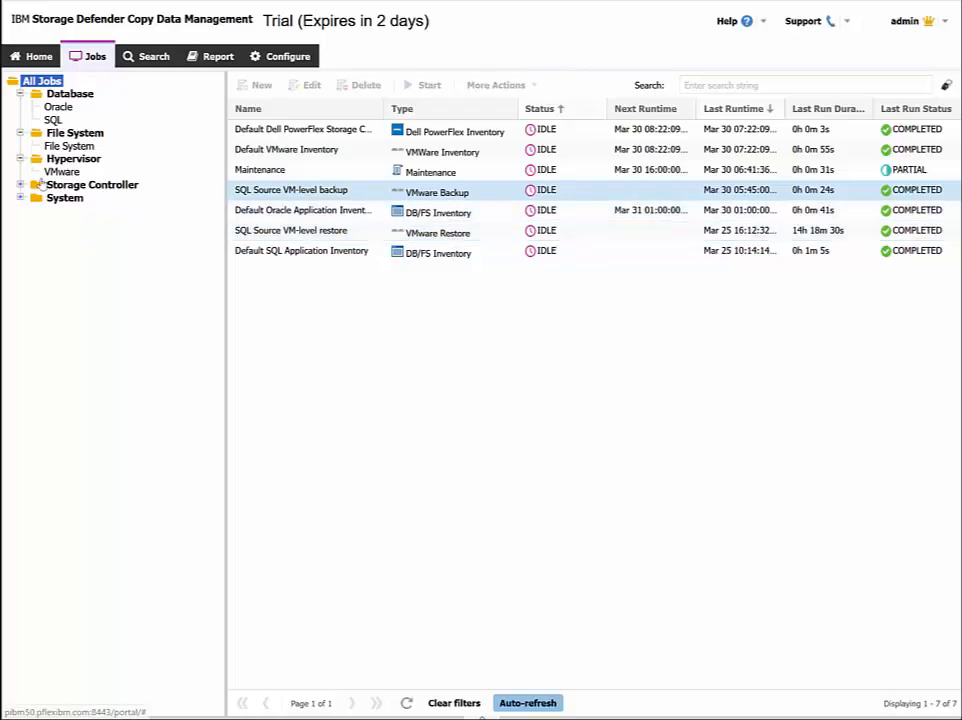
click(52, 119)
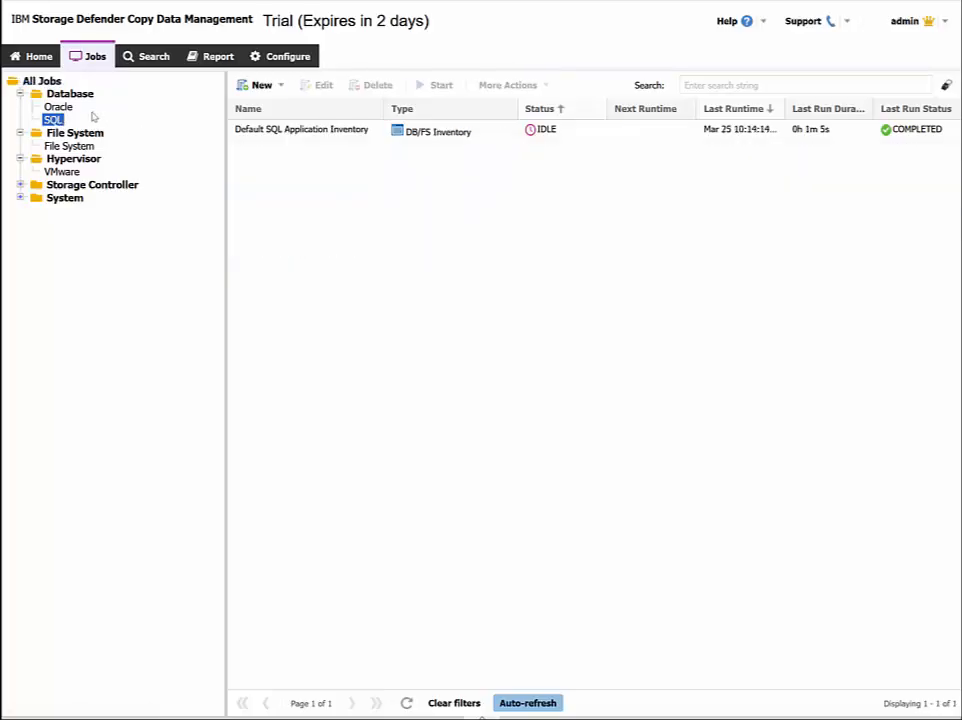
click(283, 88)
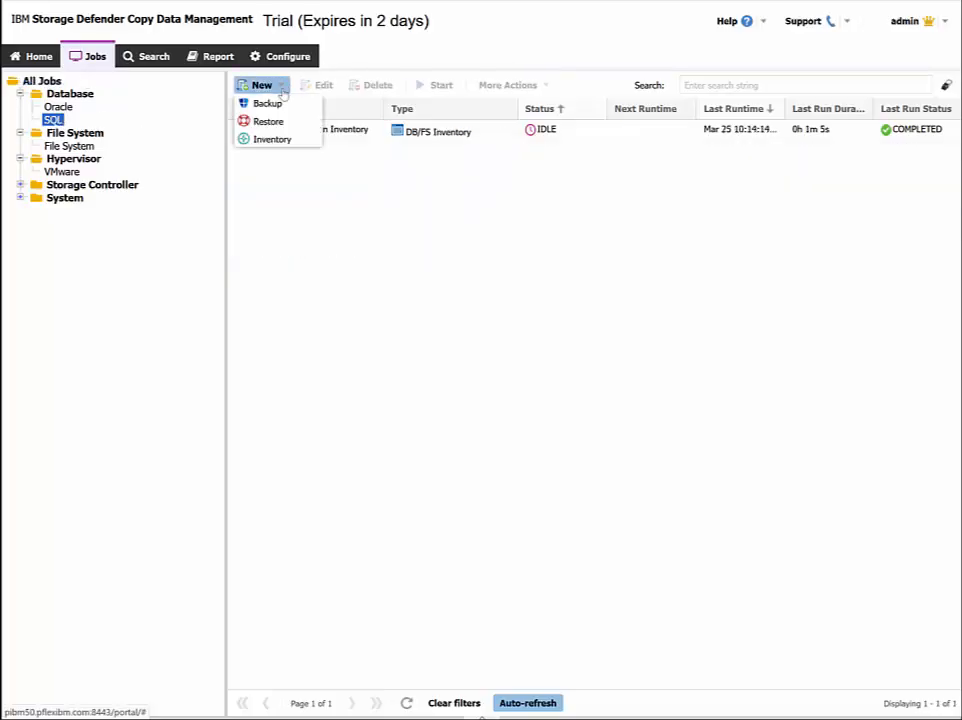
click(281, 105)
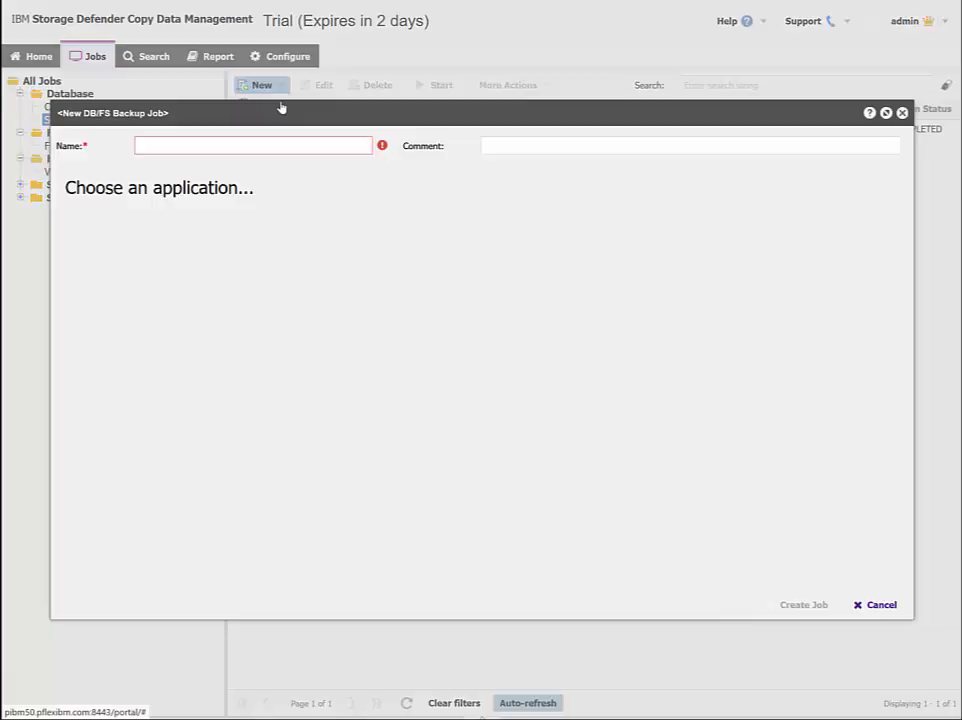
- Name the backup job Test backup and choose the Standalone and Failover Cluster template
click(208, 145)
text(Test backup)
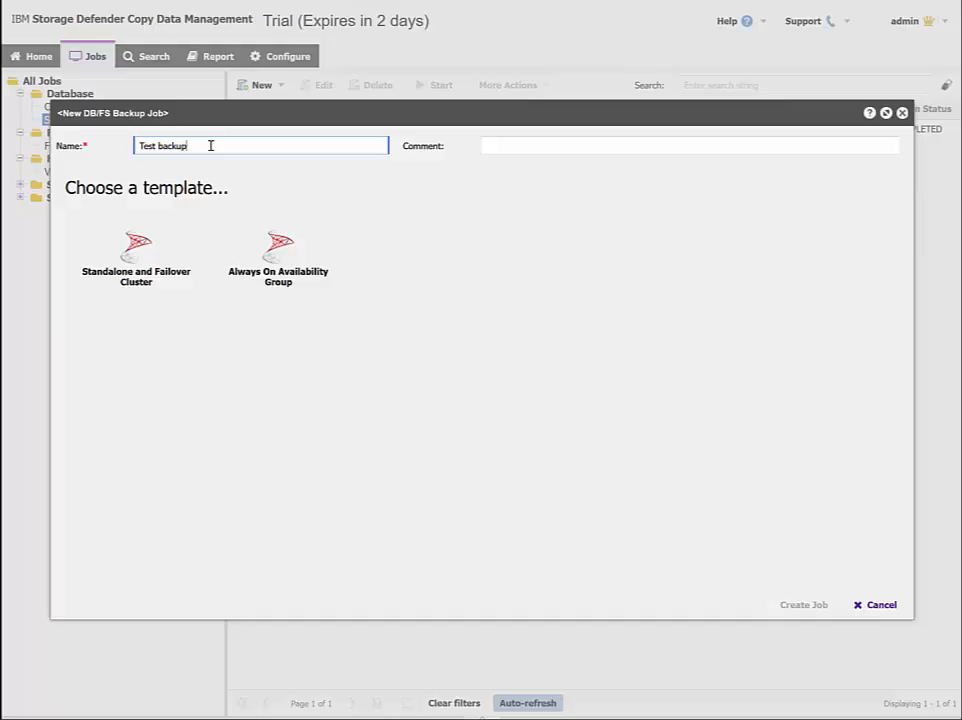
click(137, 253)
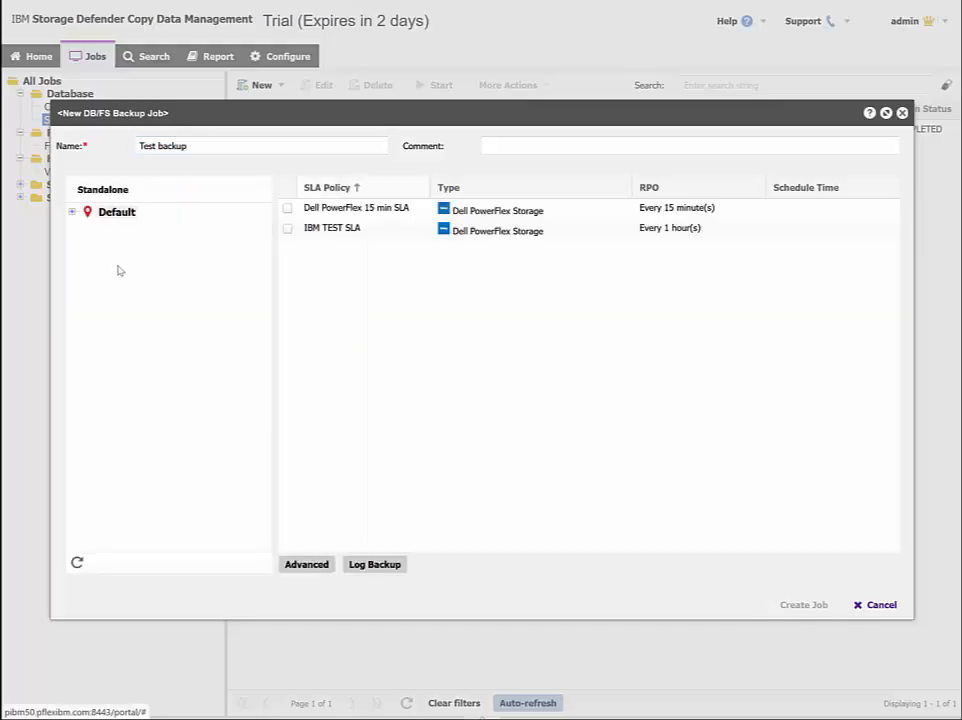
- Include only the CompanyDB database of PIBM110 in the backup and assign the IBM TEST SLA policy
click(73, 214)
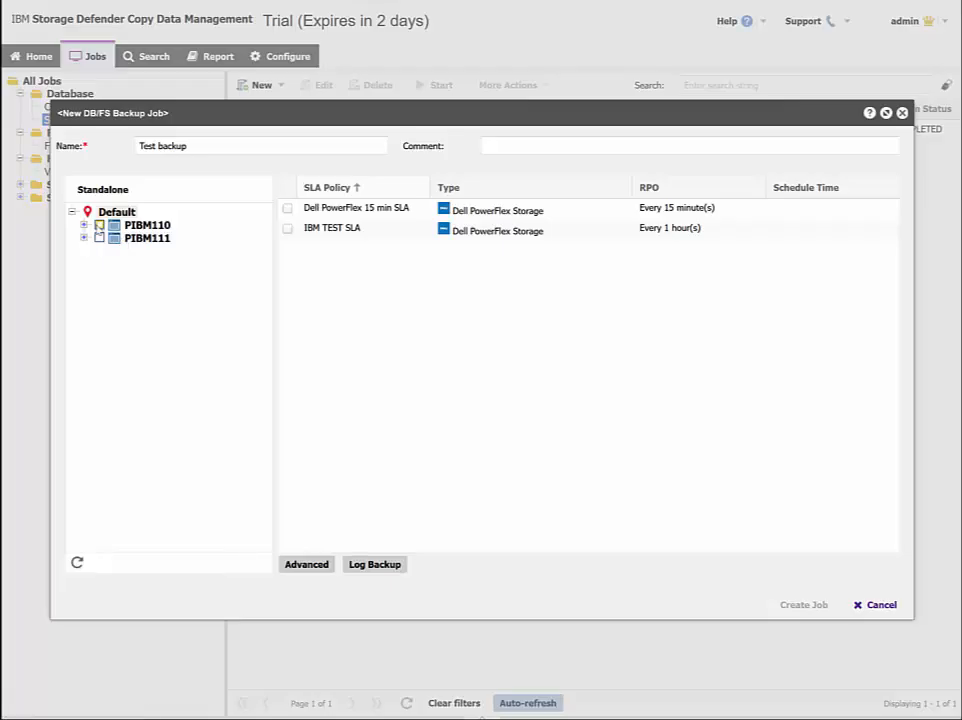
click(99, 225)
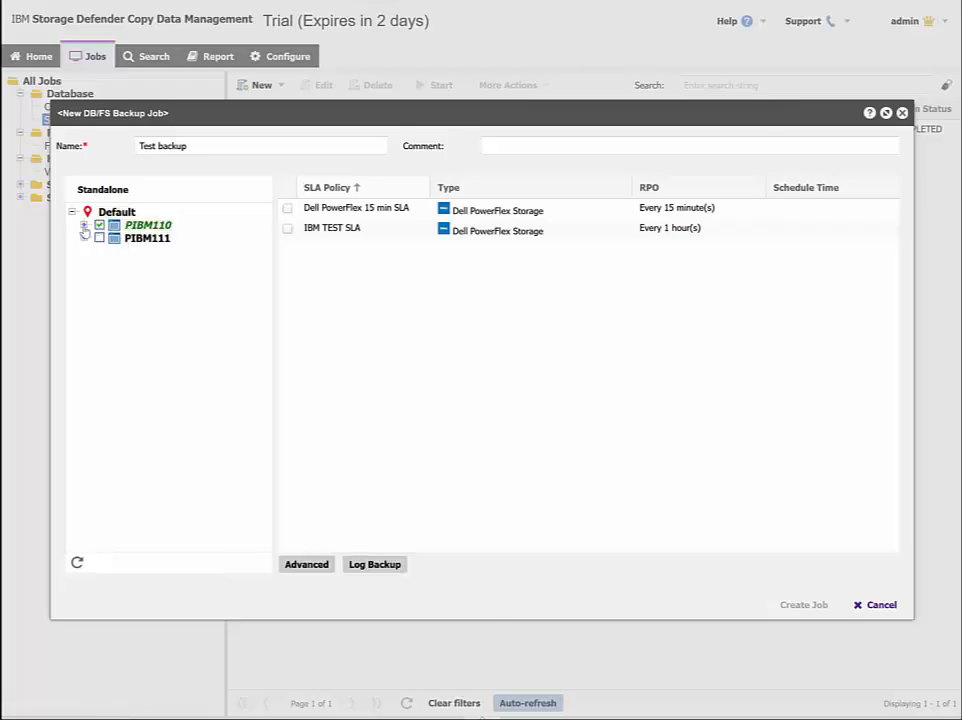
click(84, 228)
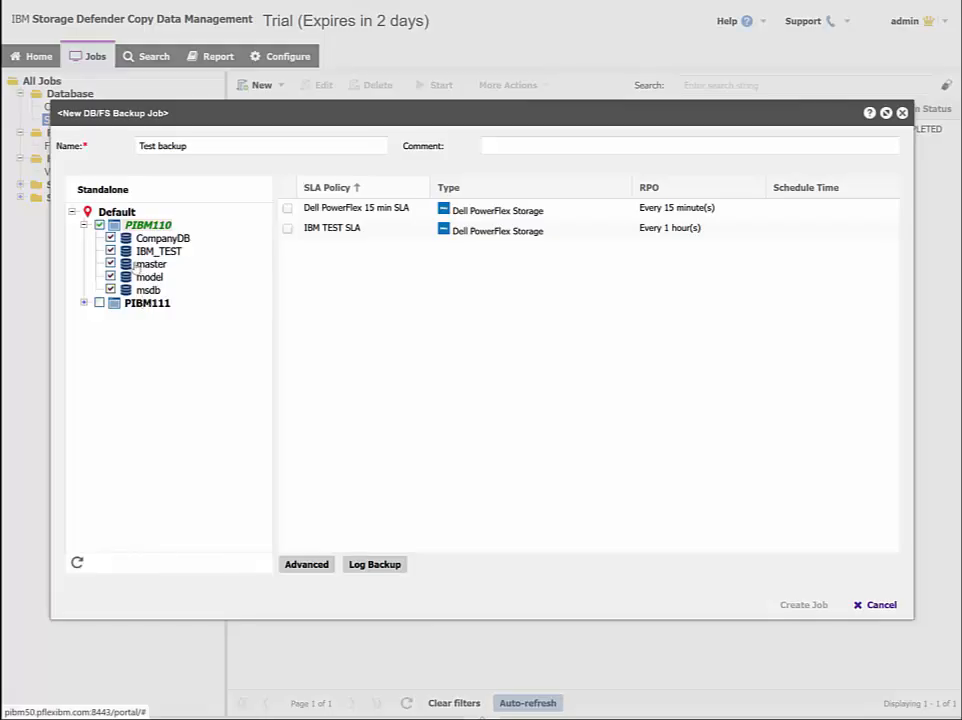
click(109, 256)
click(110, 251)
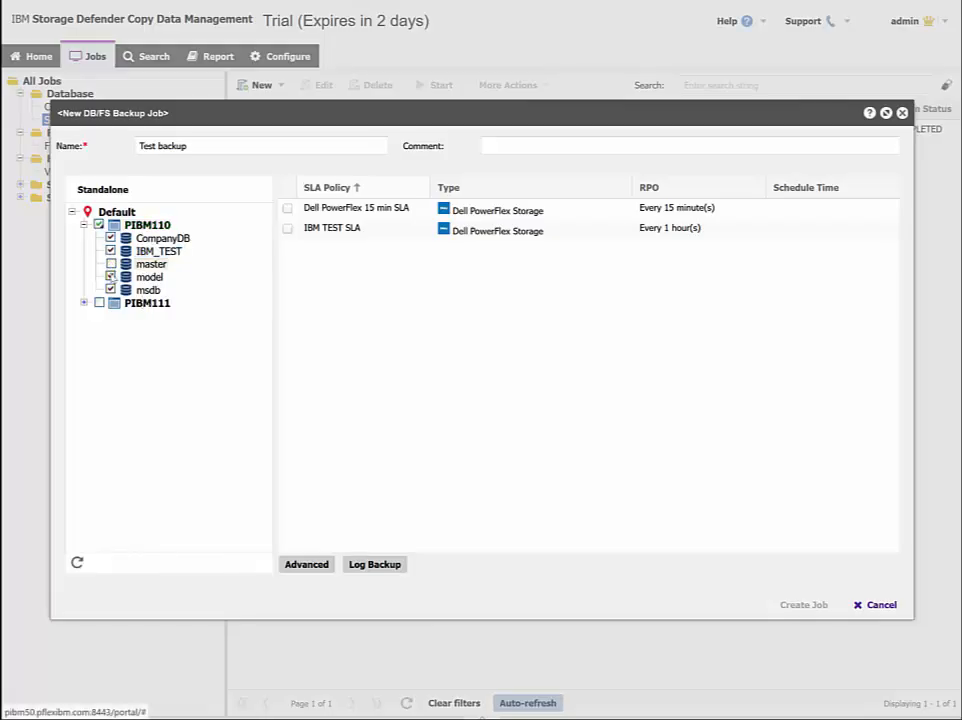
click(110, 264)
click(110, 277)
click(110, 290)
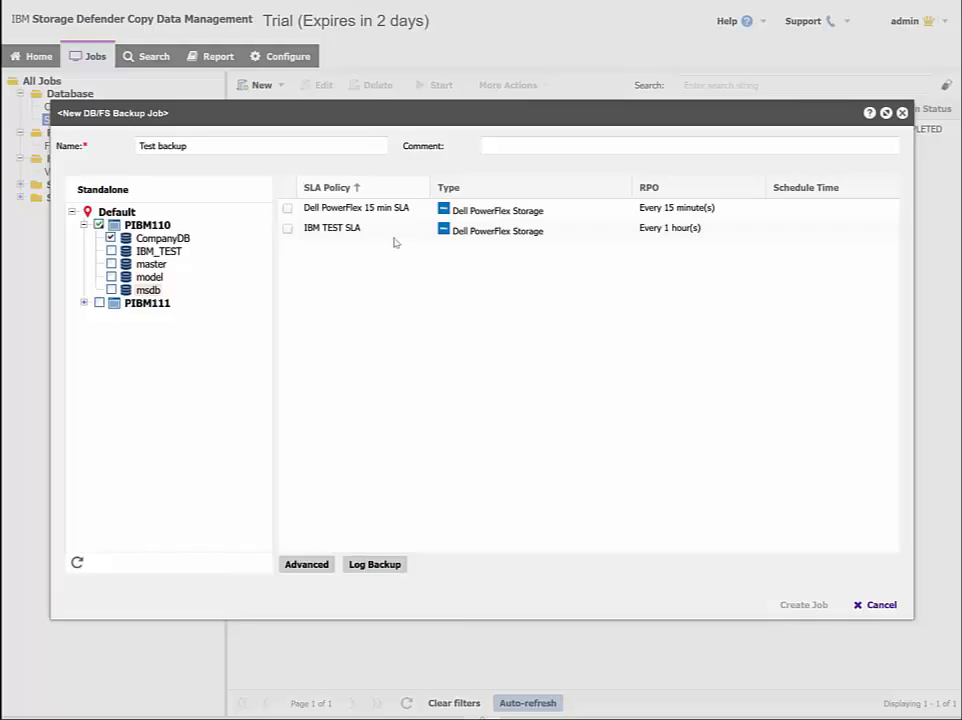
click(287, 228)
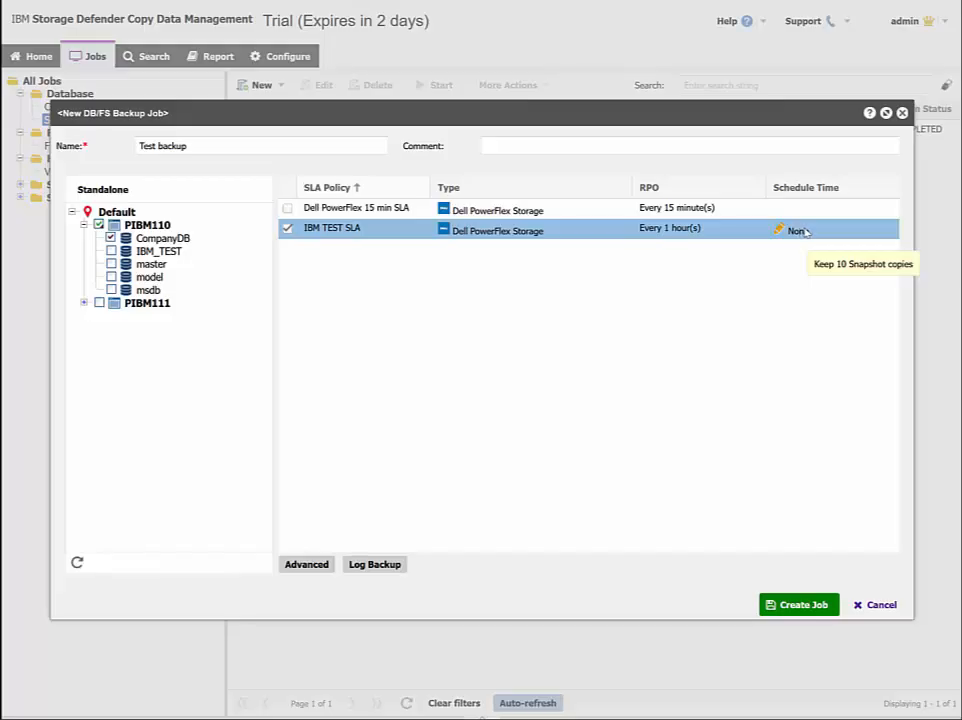
- Review the backup job's advanced options, including its script settings, and discard any changes
click(318, 564)
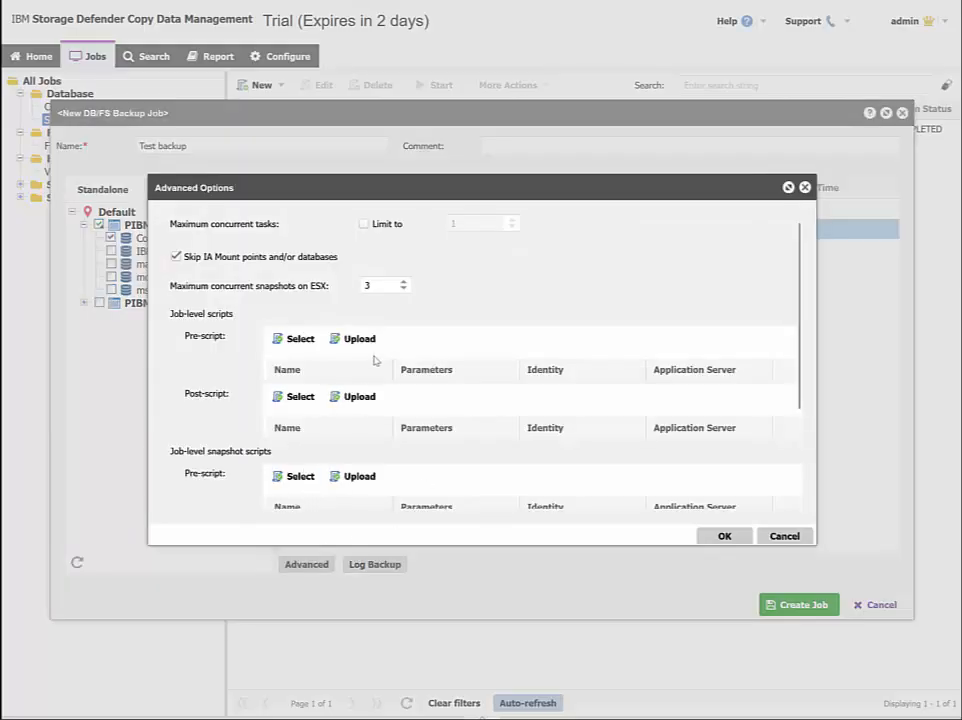
scroll(326, 337, down, 3)
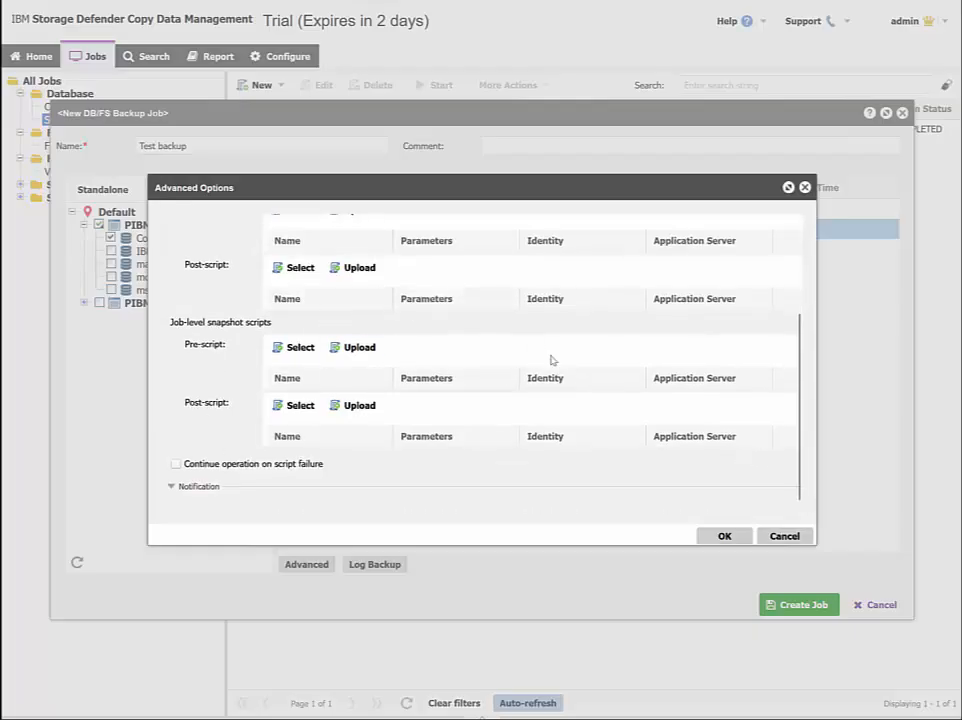
click(786, 537)
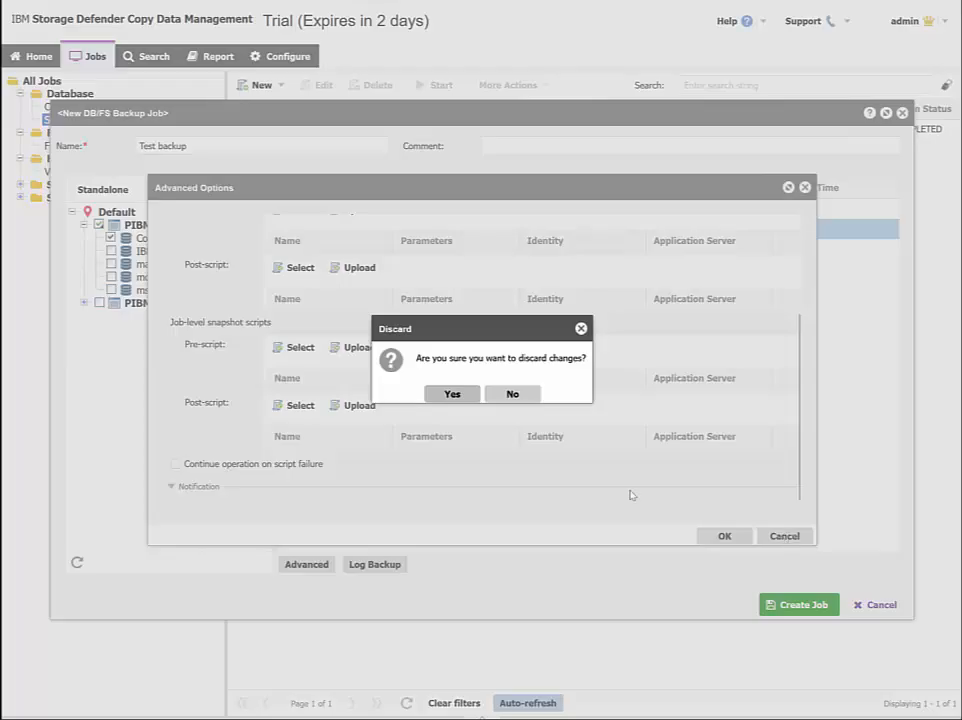
click(449, 400)
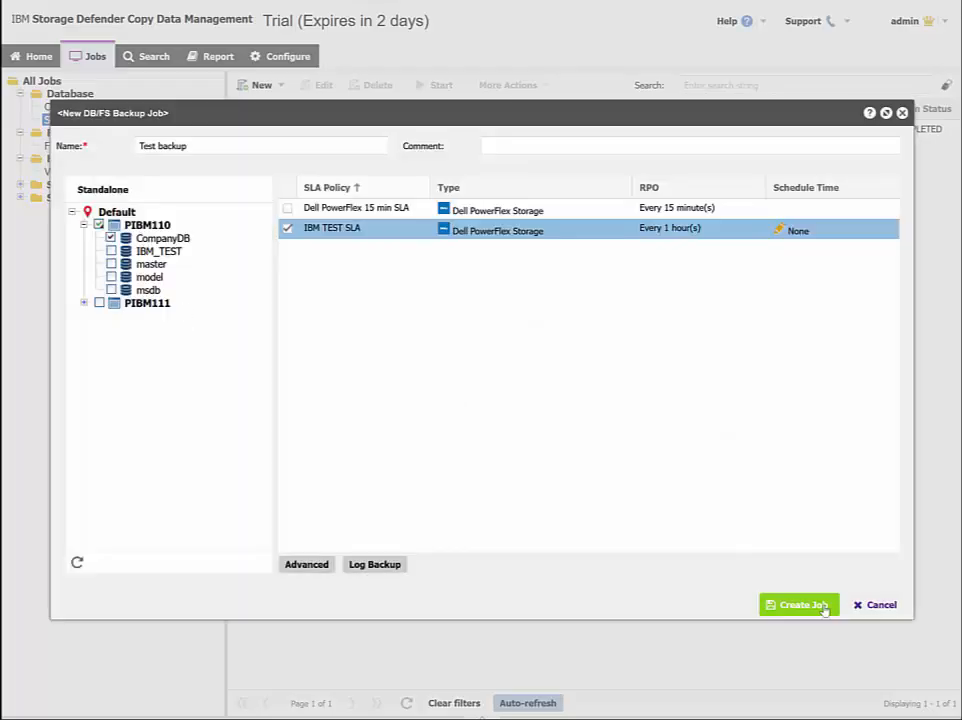
- Create the Test backup job and run it with the IBM TEST SLA policy
click(805, 610)
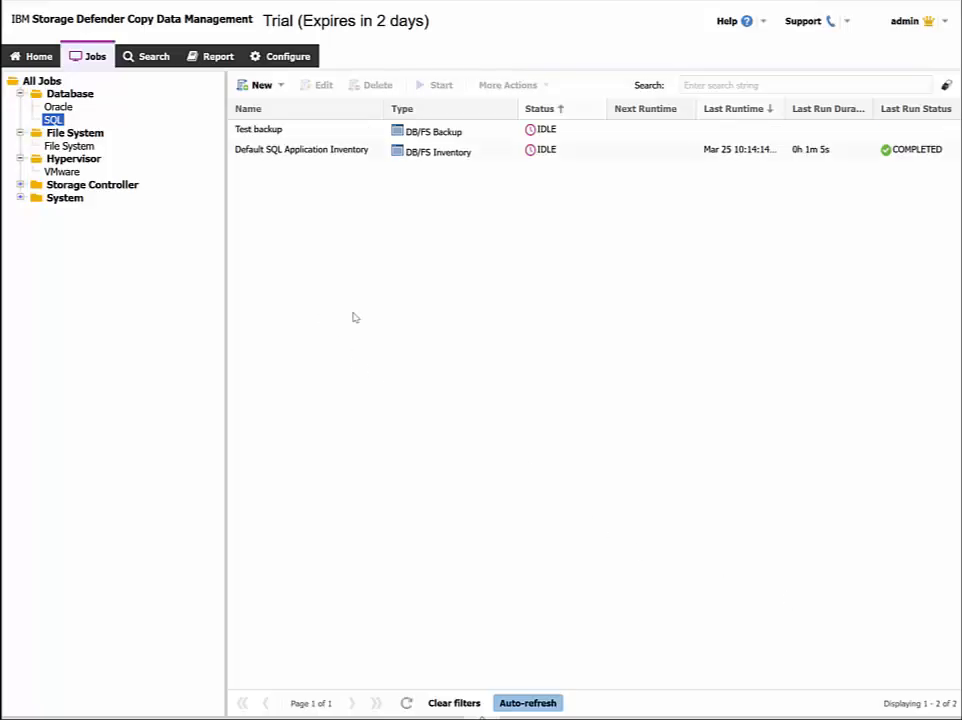
right_click(314, 131)
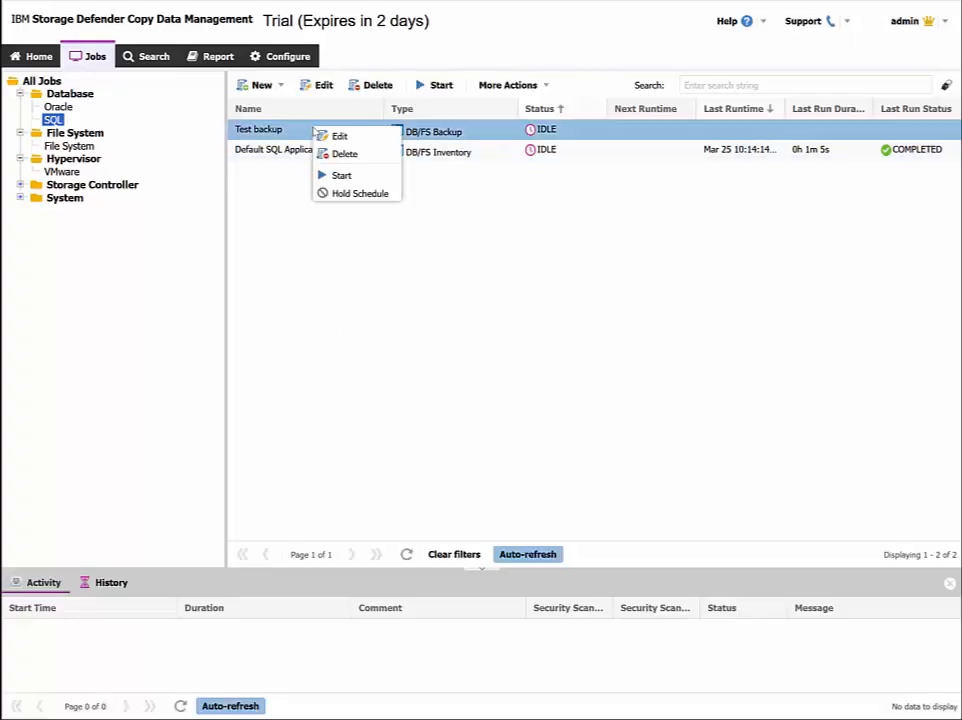
click(340, 176)
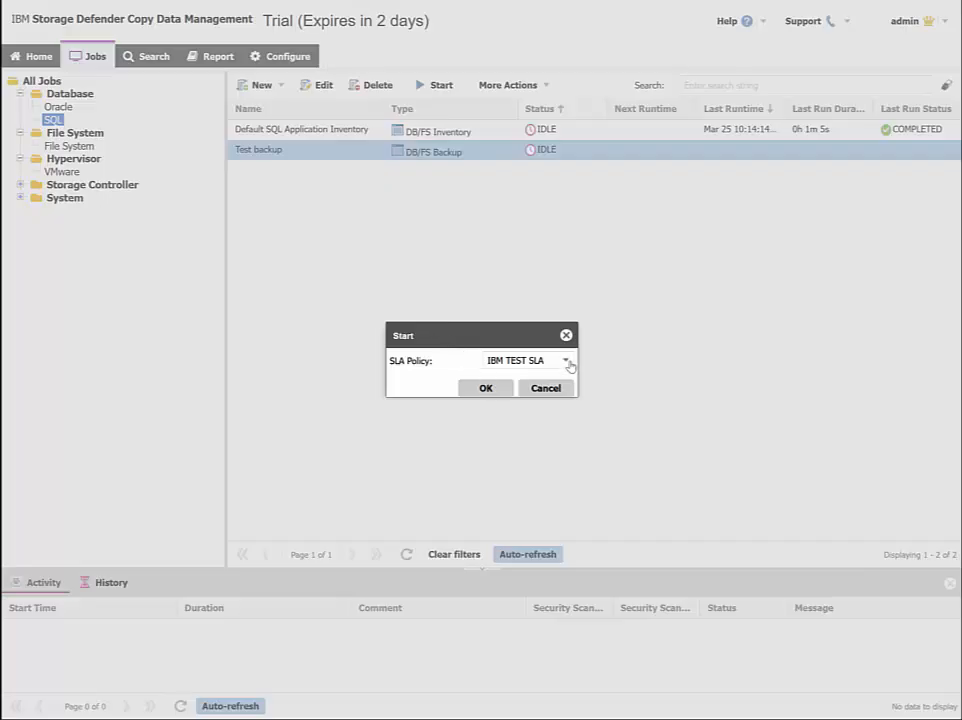
click(566, 362)
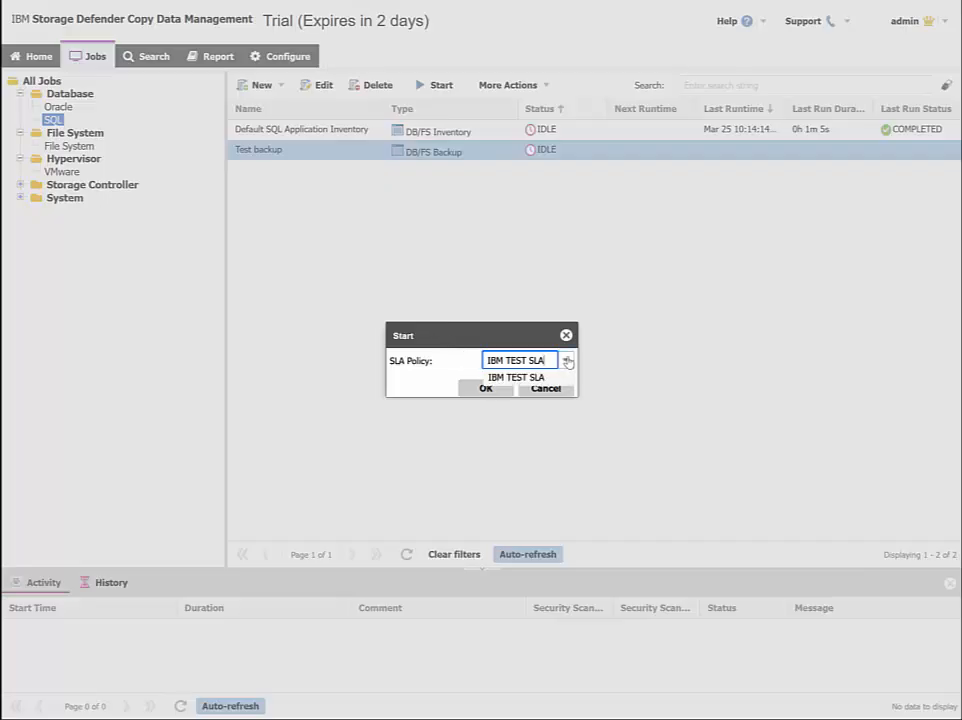
click(567, 362)
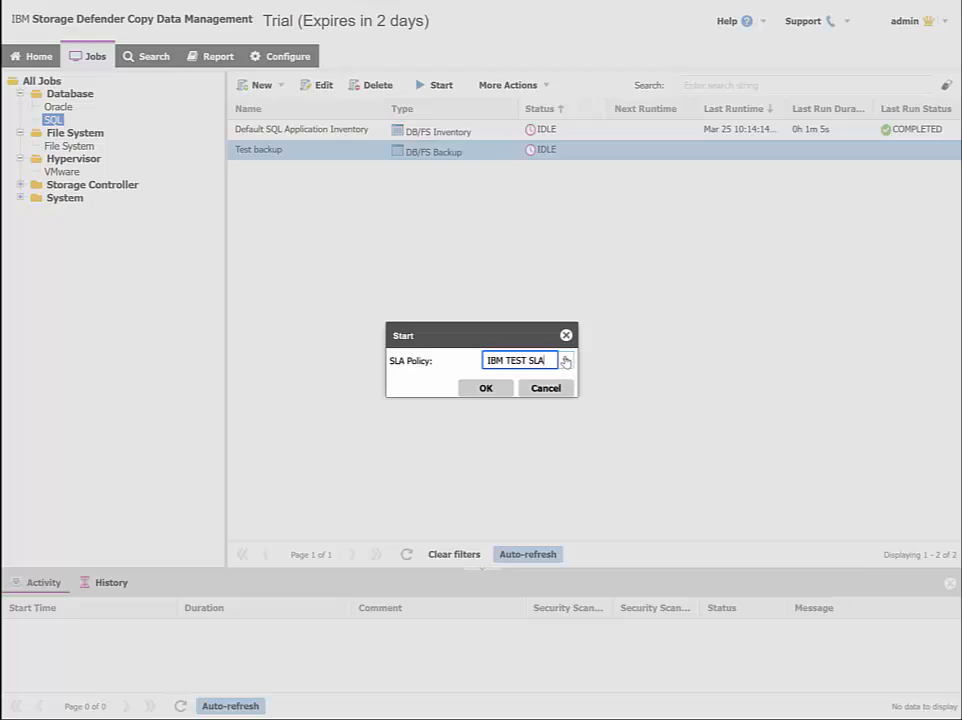
click(486, 388)
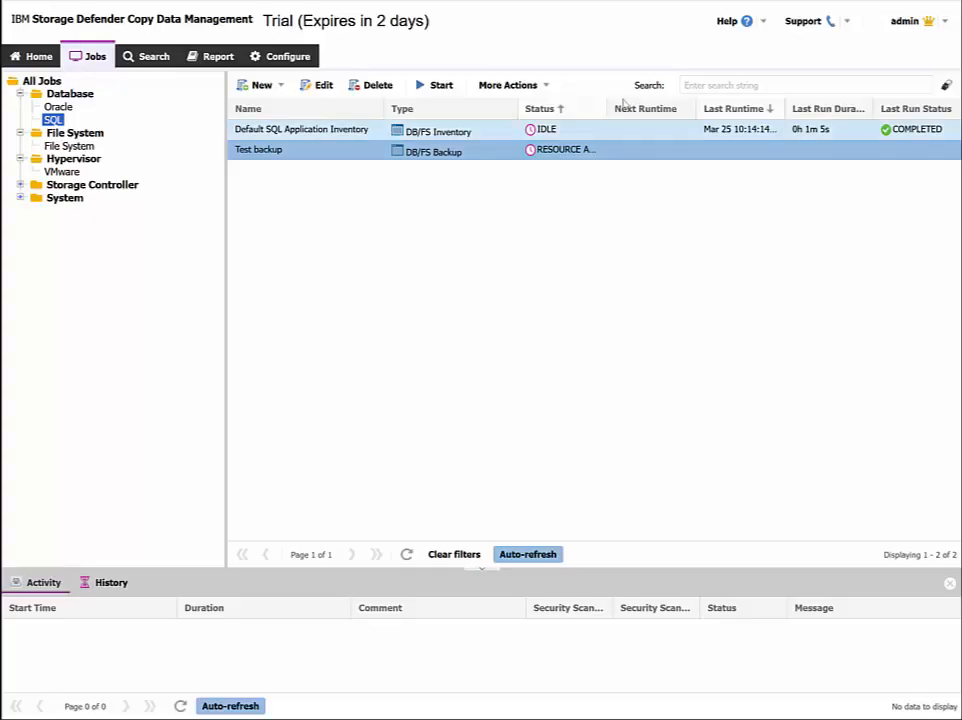
- Widen the job list's Status column and examine the running backup's log for the datastore-to-PowerFlex-volume mappings
drag(608, 110, 678, 116)
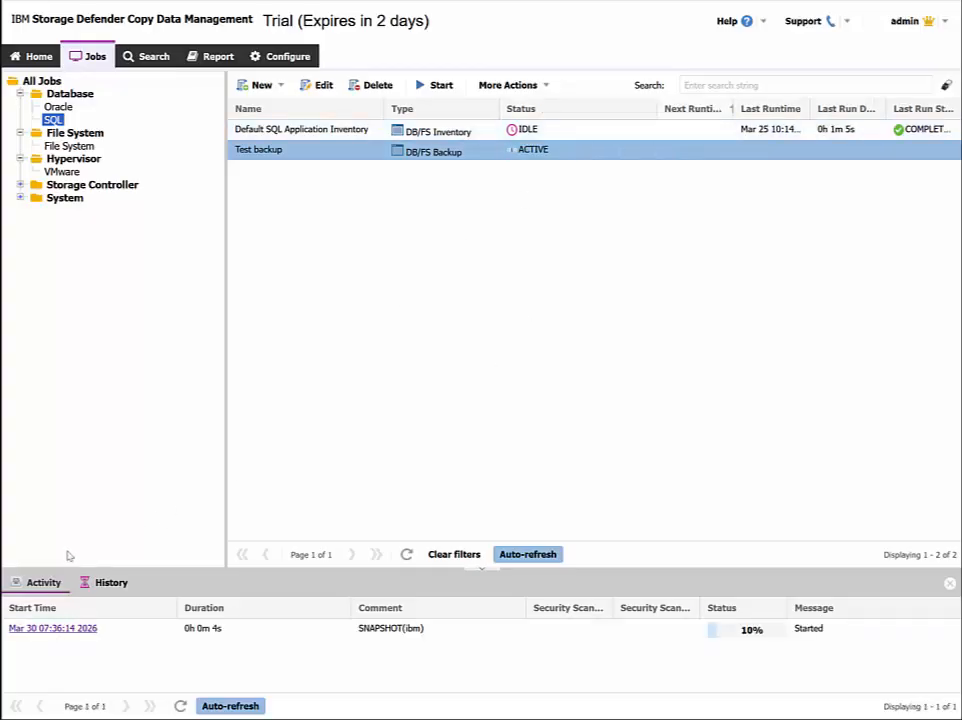
click(46, 629)
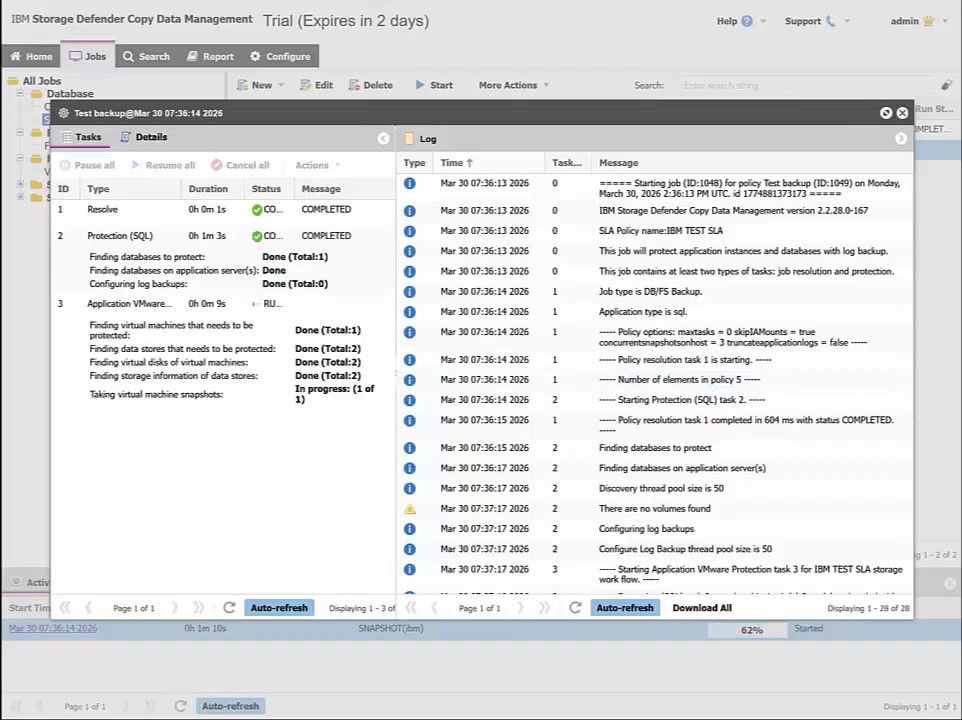
scroll(735, 392, down, 5)
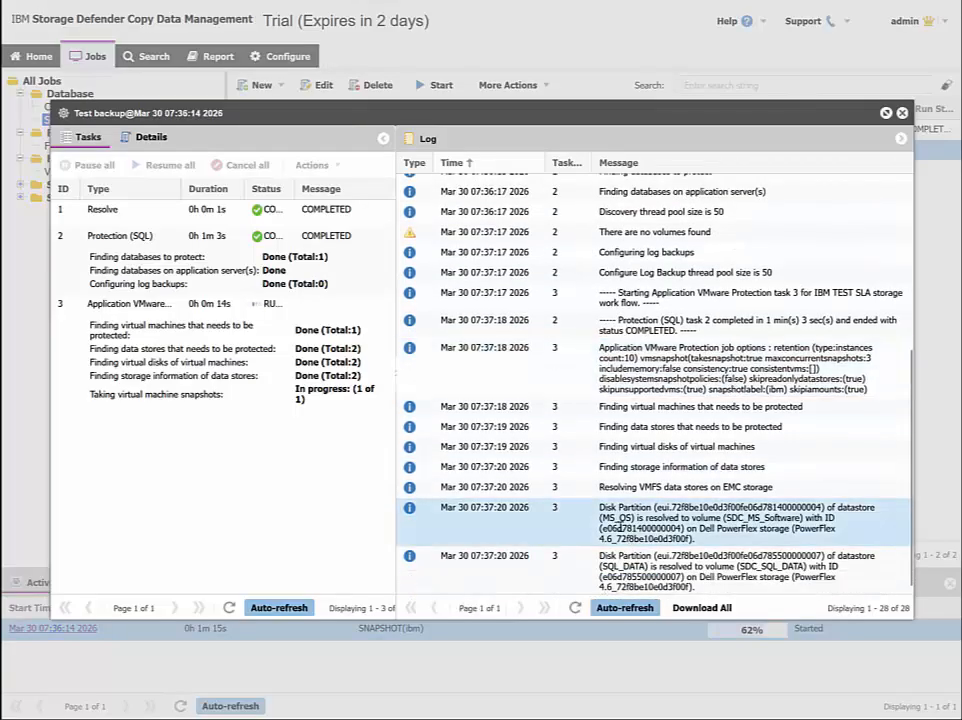
click(589, 524)
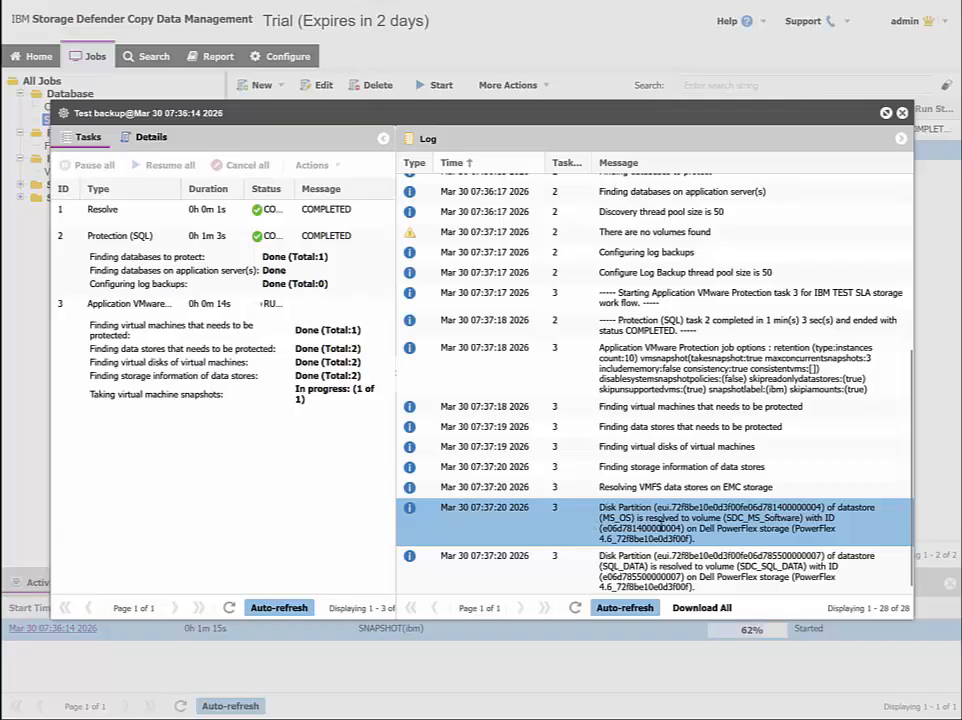
click(676, 566)
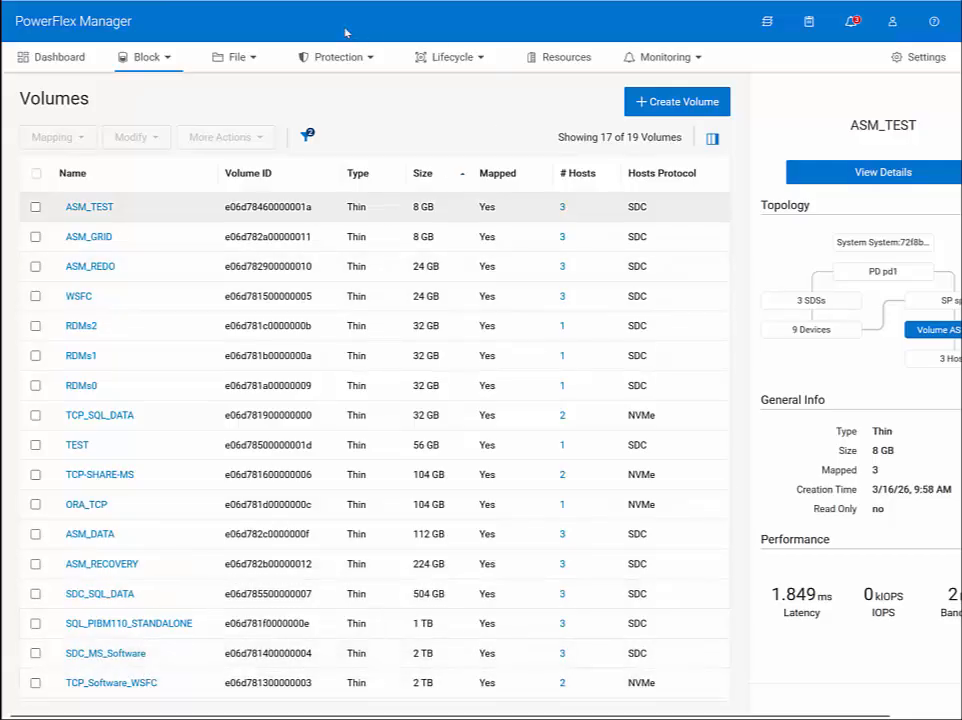
- Switch to PowerFlex Manager and open the local snapshots list
click(334, 57)
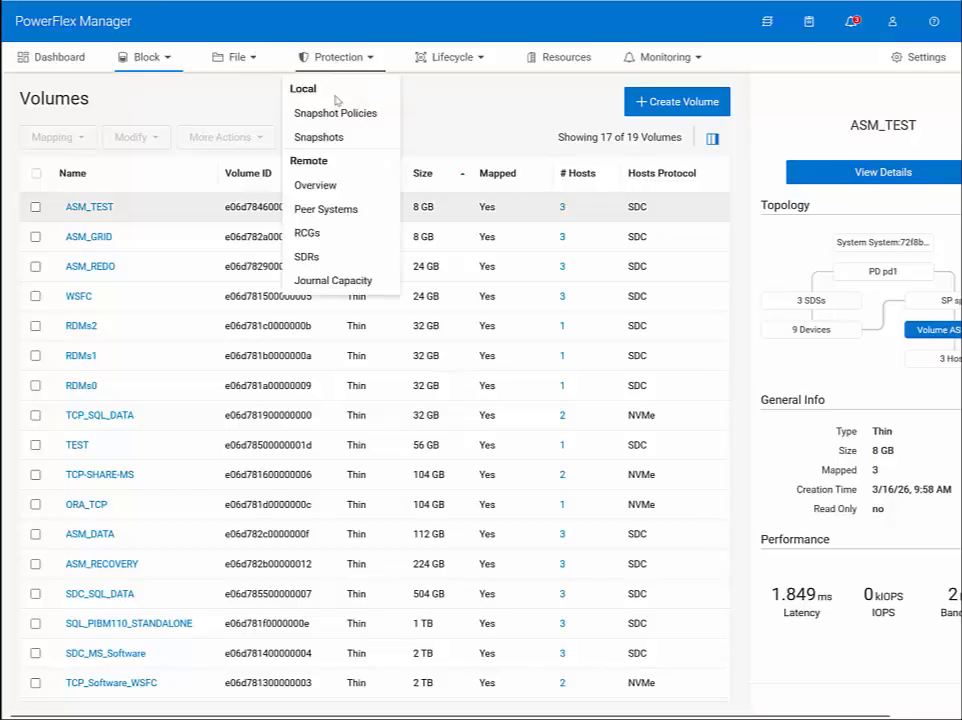
click(318, 137)
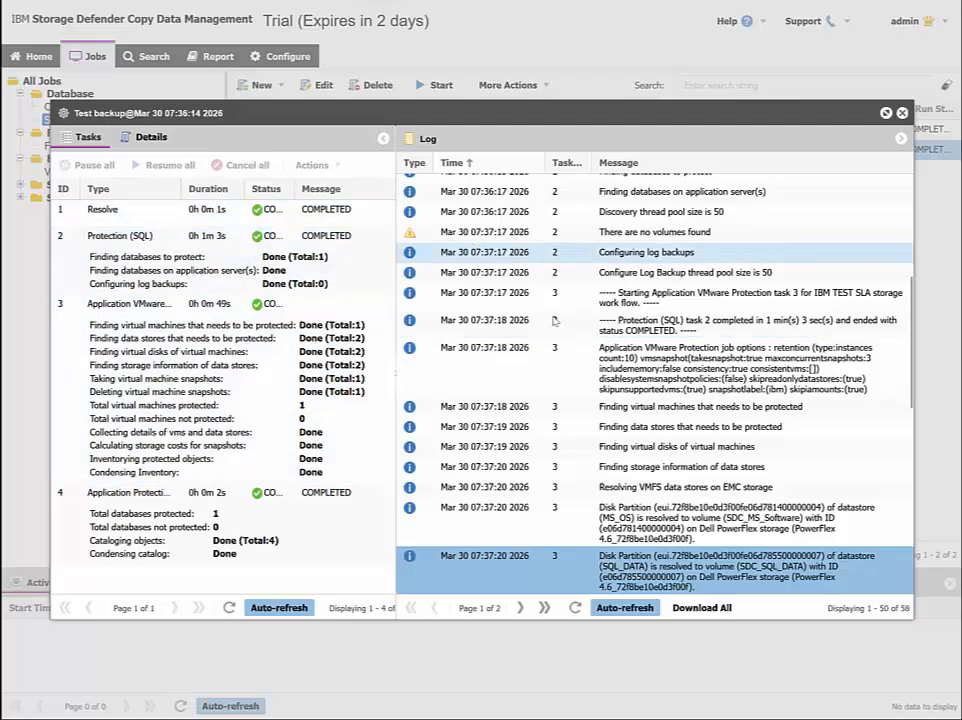
- Switch back to IBM Storage Defender Copy Data Management, review the Test backup log through its last page, and close it
scroll(553, 440, down, 3)
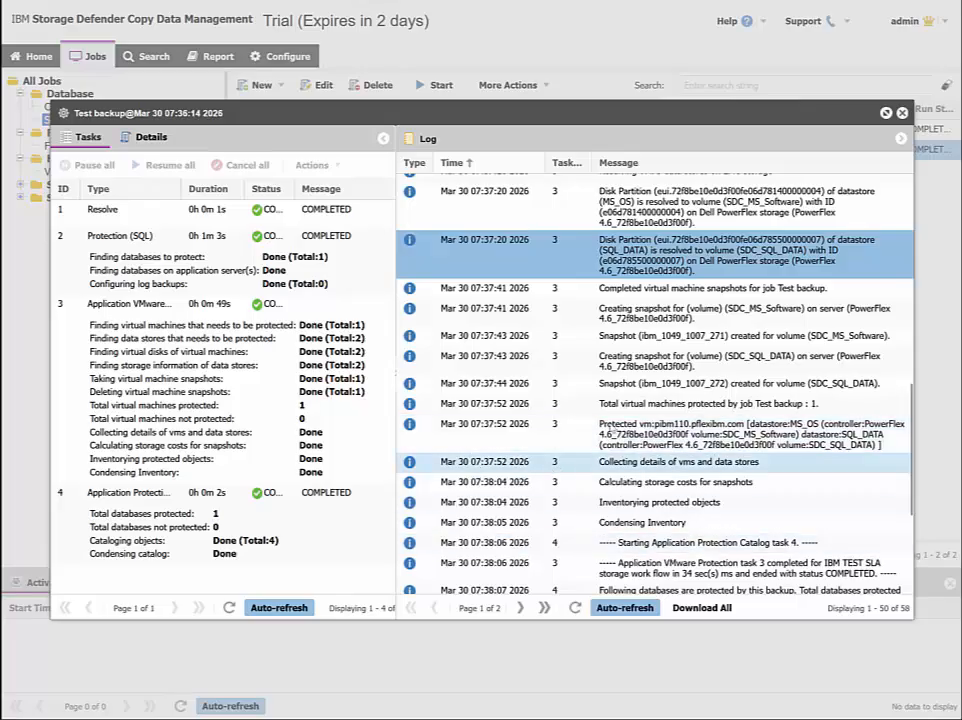
scroll(553, 461, down, 3)
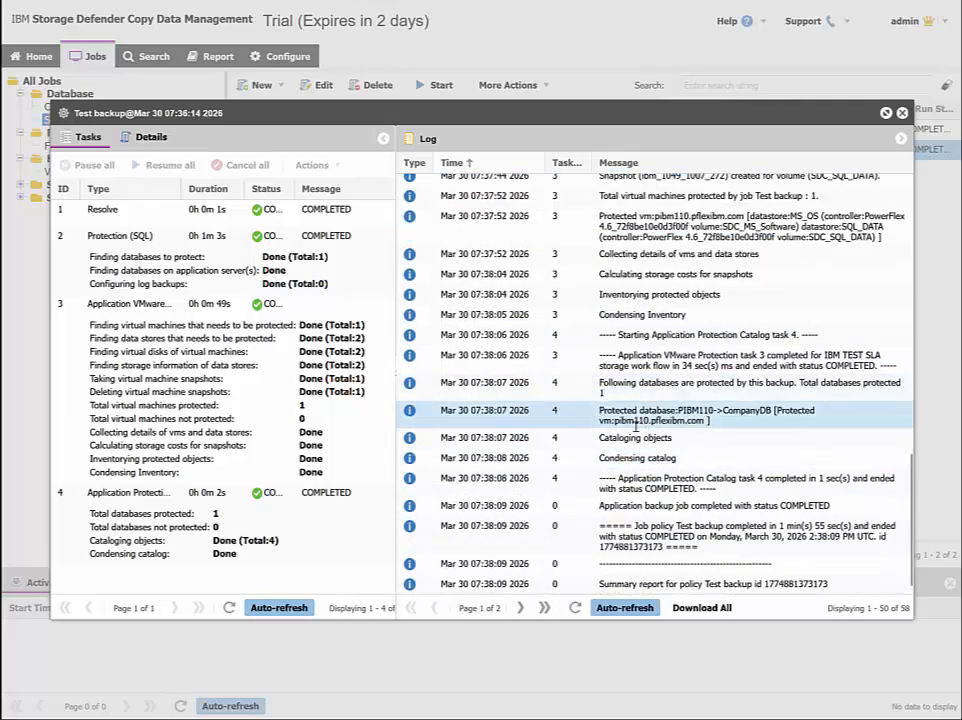
click(521, 608)
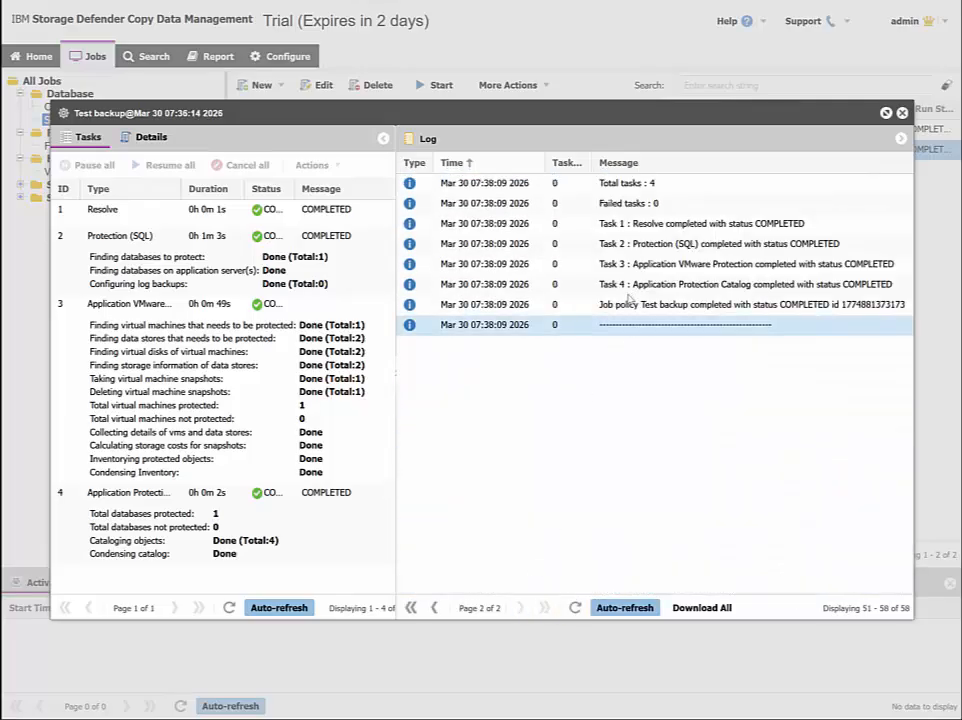
click(841, 305)
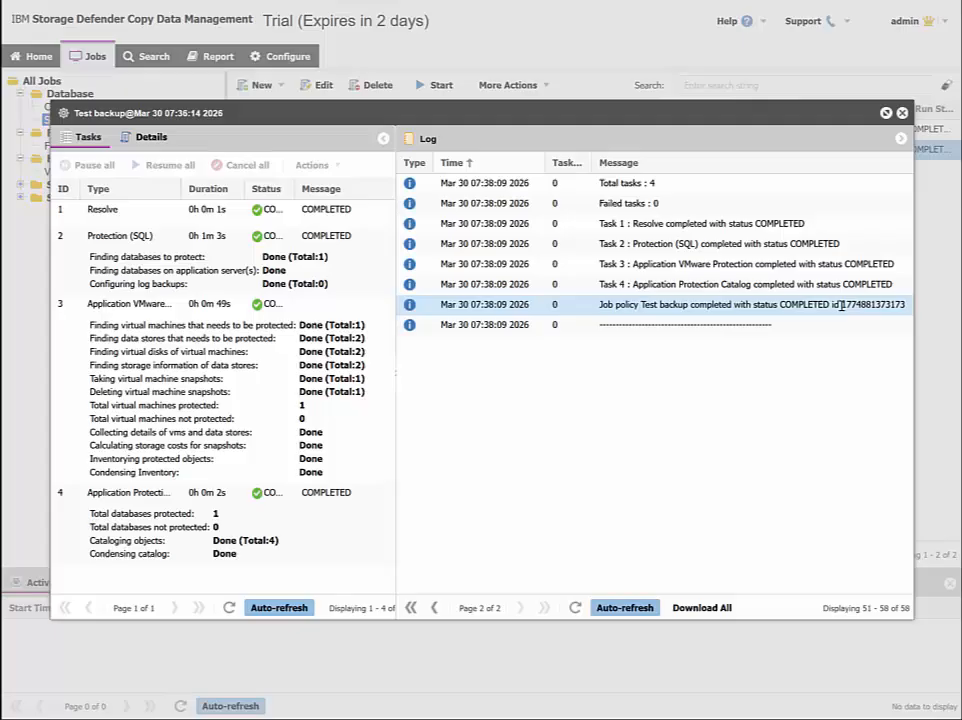
click(902, 113)
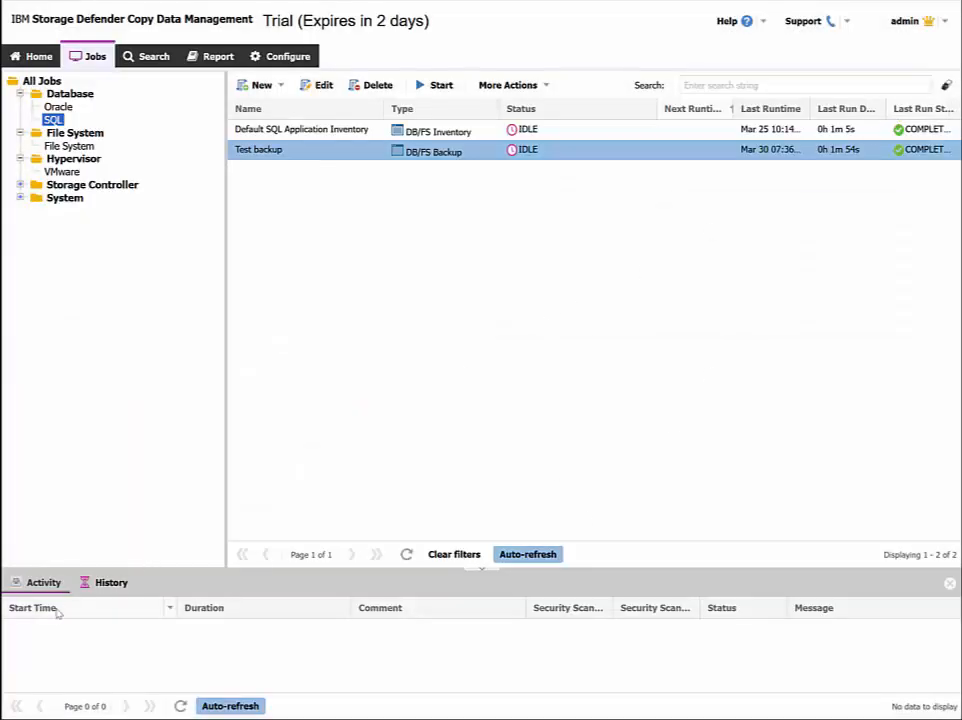
- Review the Test backup job's run history and return to its activity list
click(111, 582)
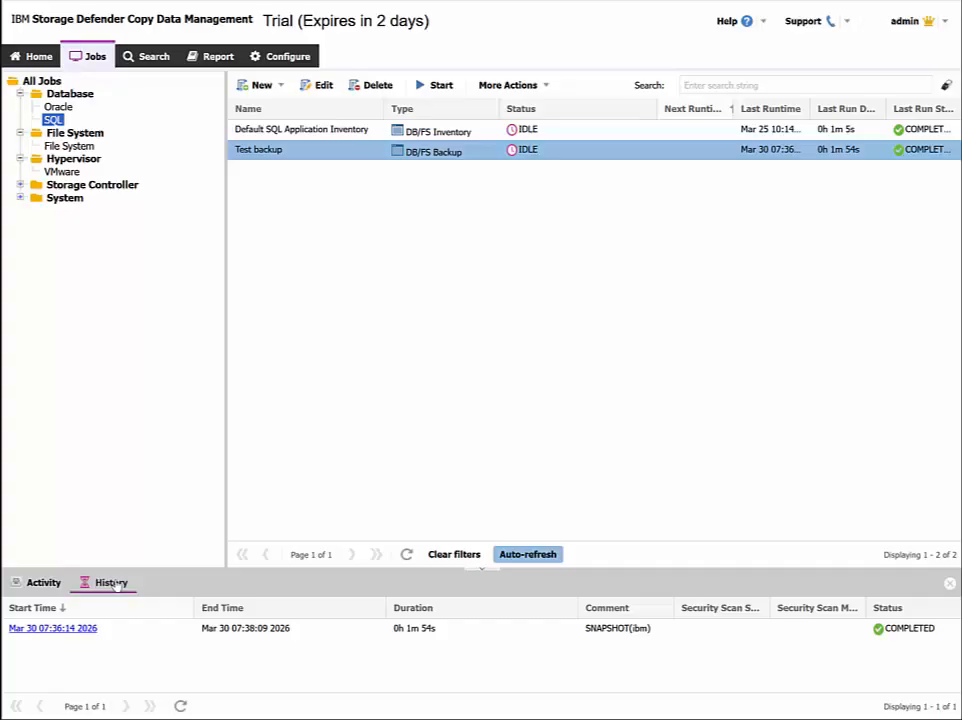
click(62, 630)
click(43, 582)
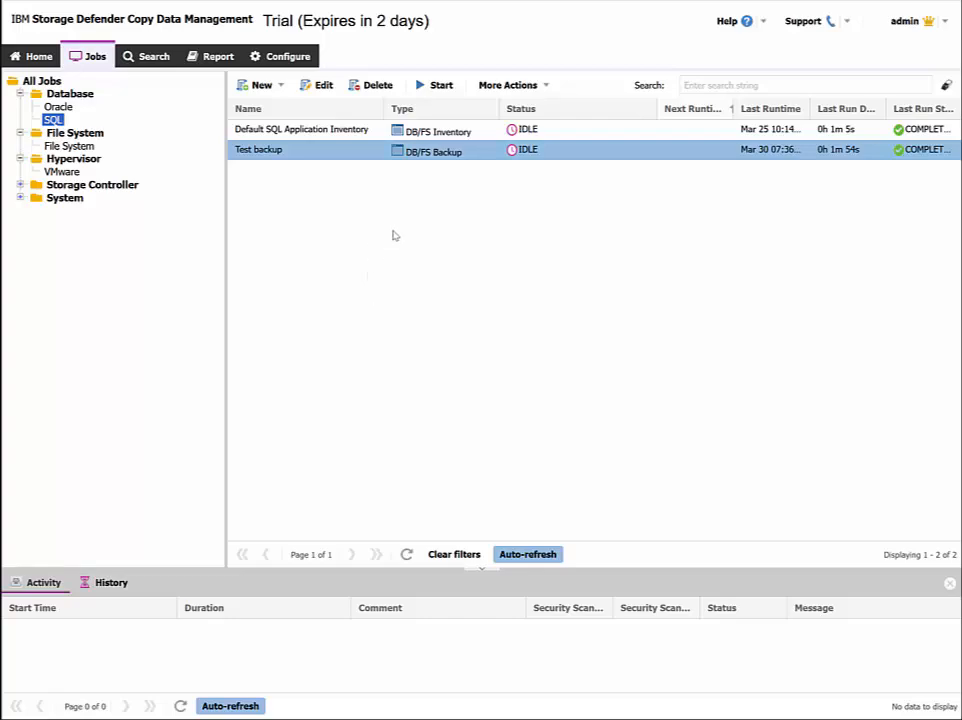
- Start a new SQL restore job named Test restore for Microsoft SQL (Standalone and Failover Cluster) with the Instant Database Restore template
click(283, 86)
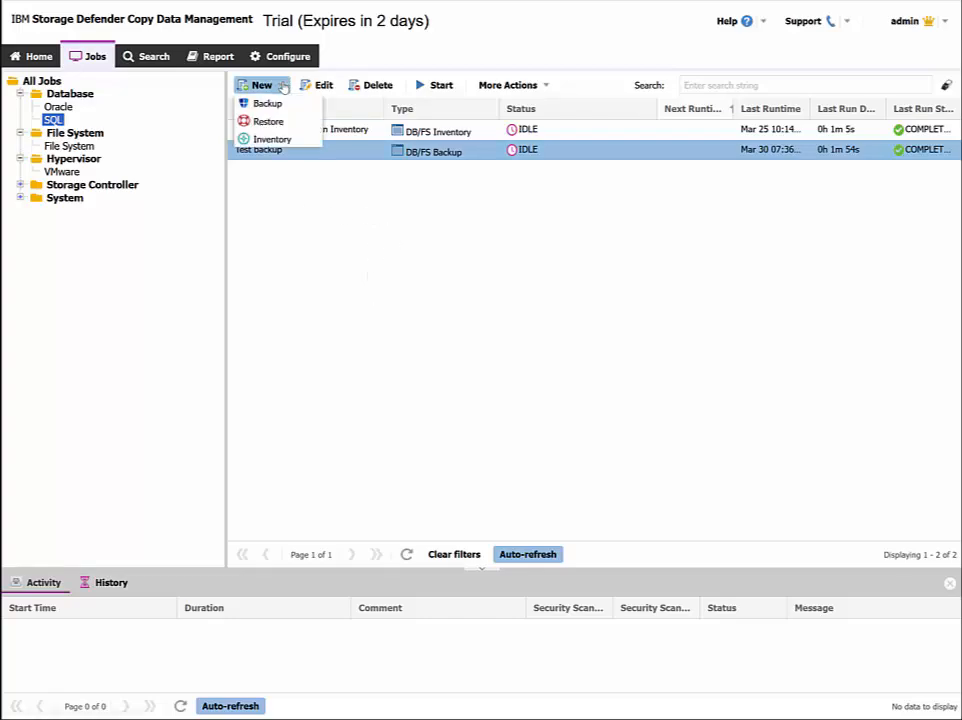
click(266, 121)
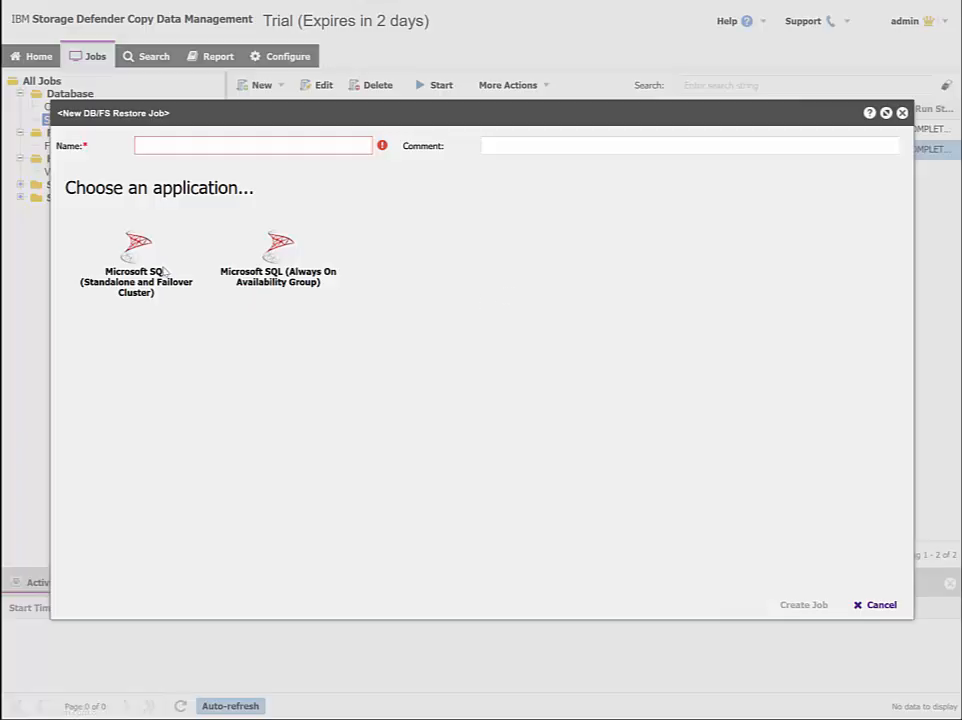
click(205, 148)
text(Test restore)
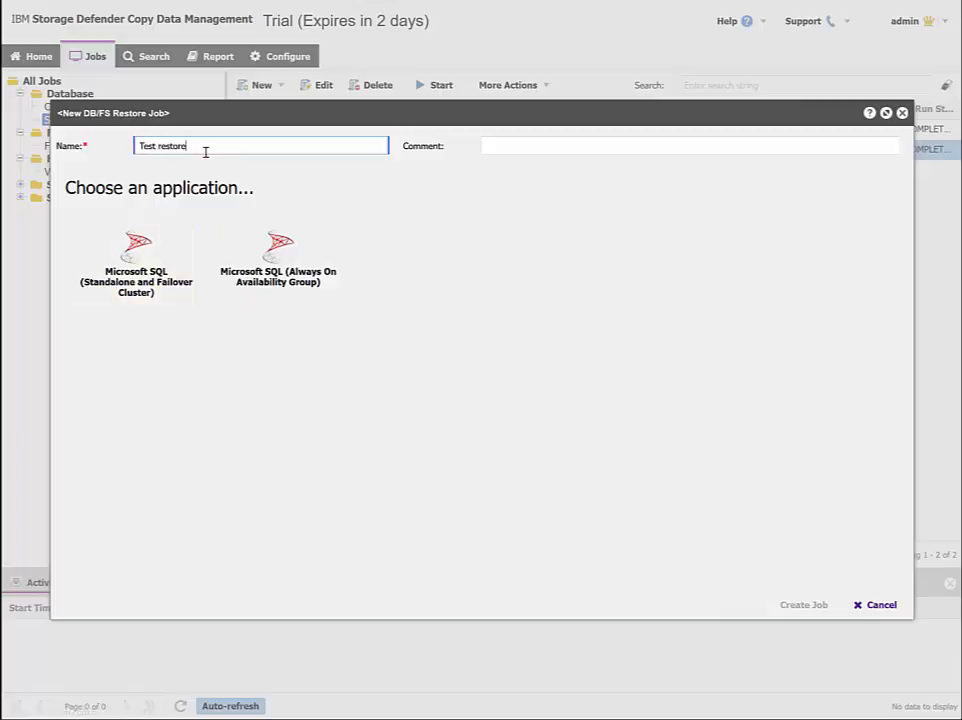
click(88, 204)
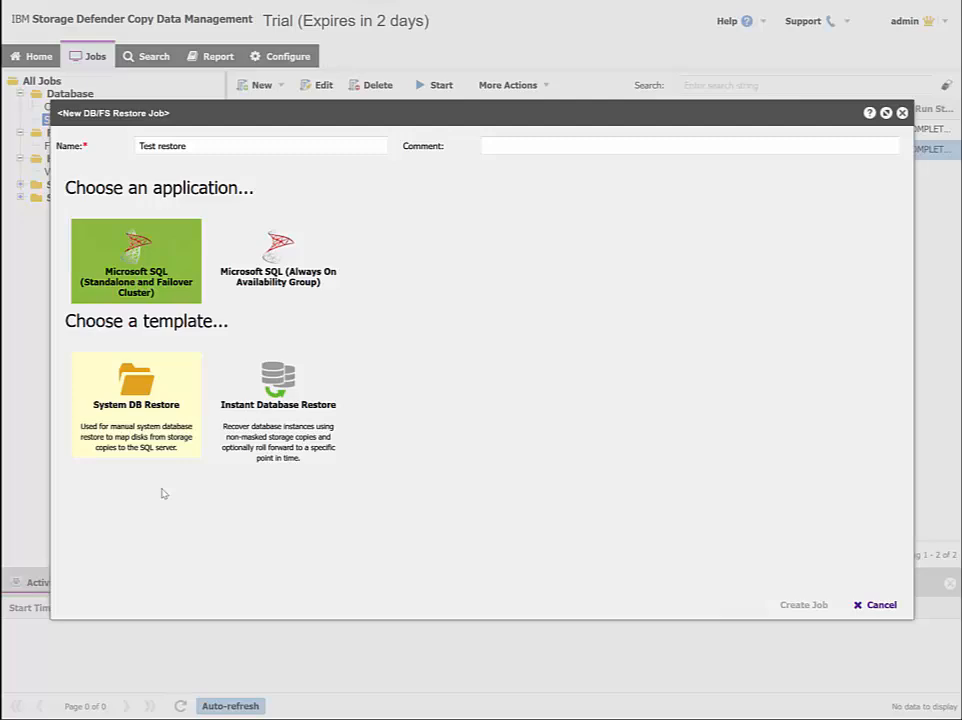
click(290, 392)
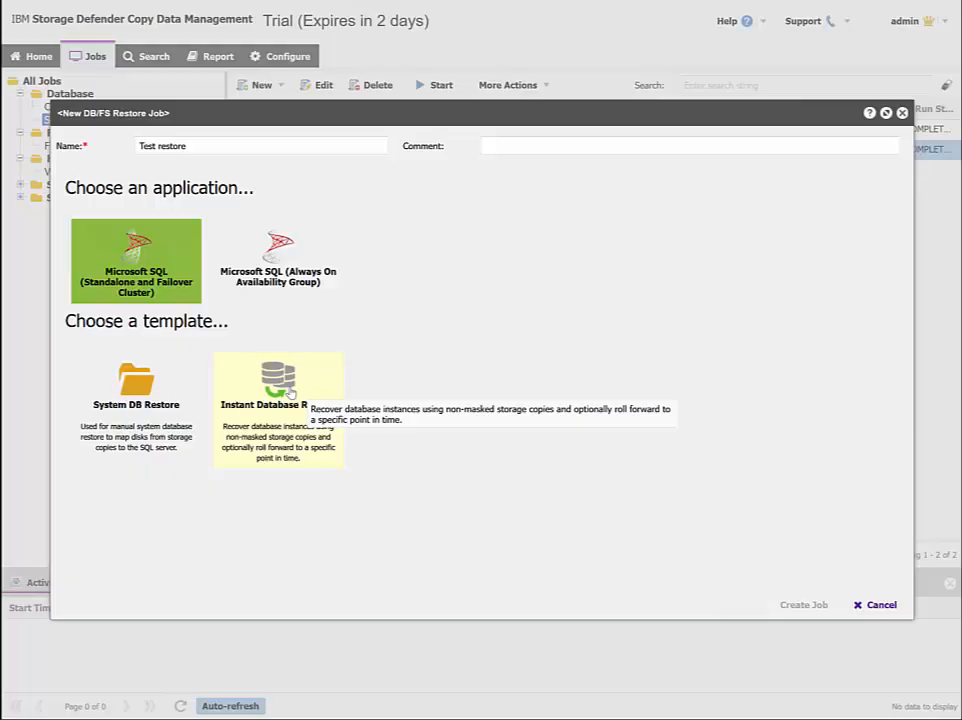
double_click(290, 392)
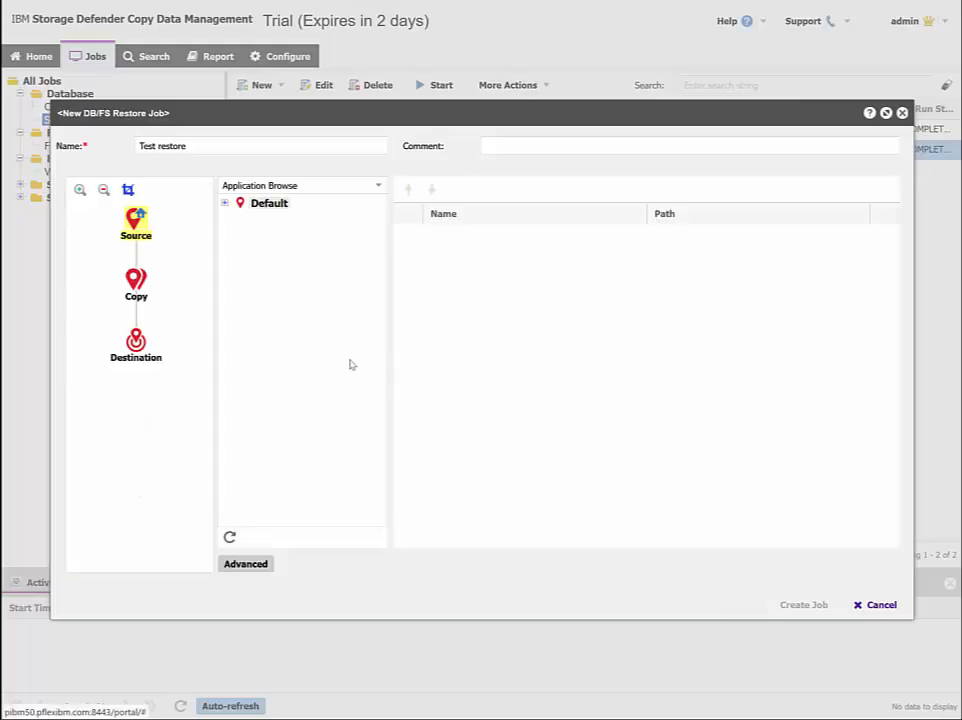
- Select CompanyDB on PIBM110 as the restore source and use its copy at the Default site
click(226, 204)
click(236, 216)
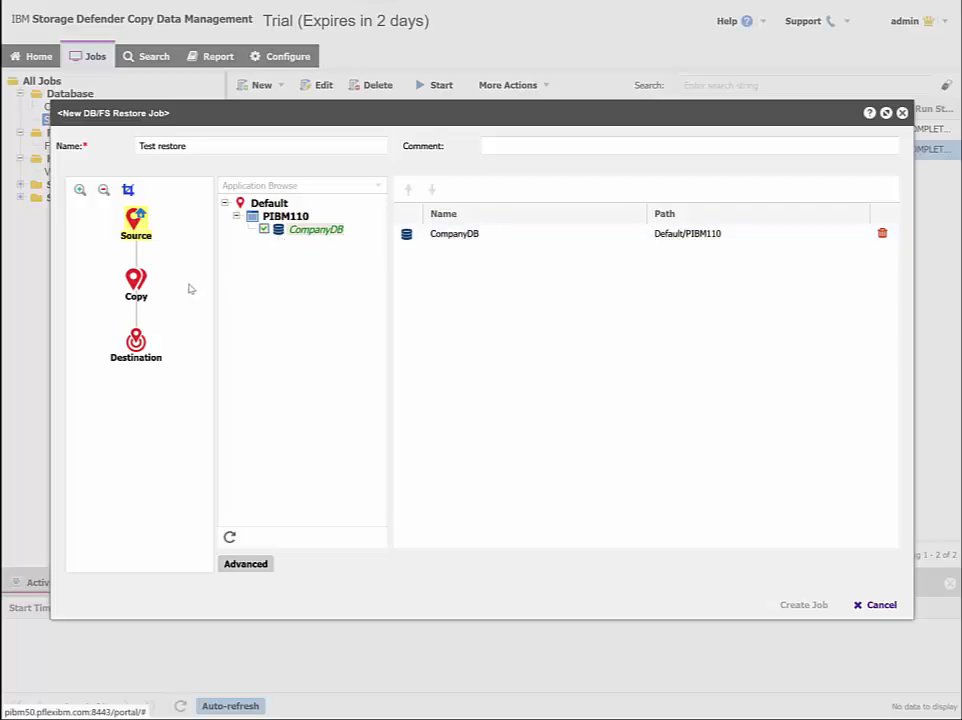
click(146, 284)
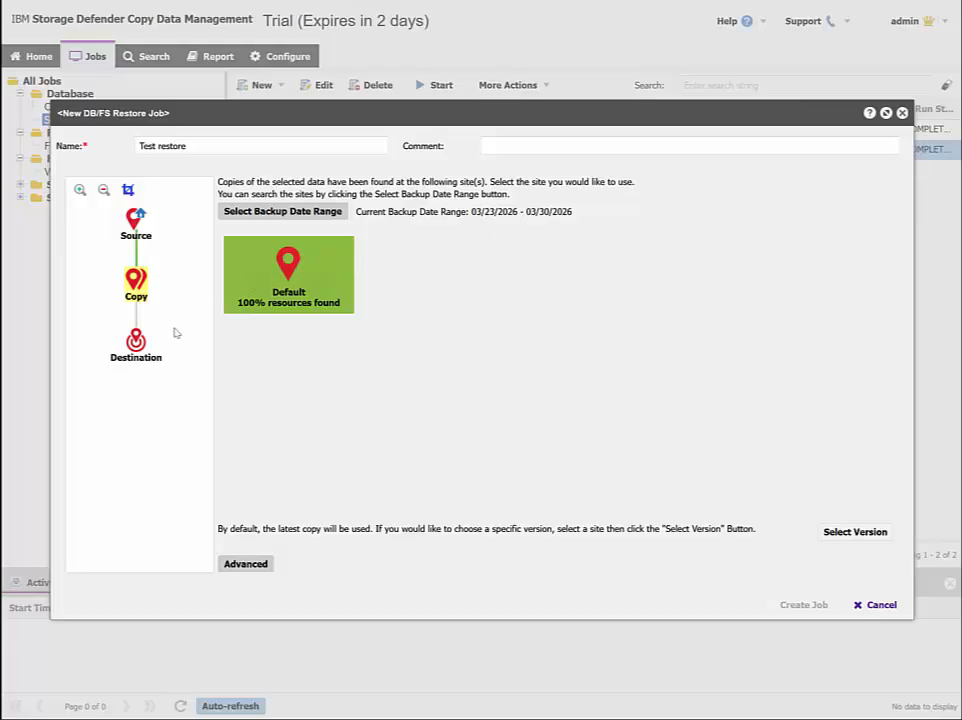
- Set PIBM111 under the Default site as the restore destination and create the job
click(136, 342)
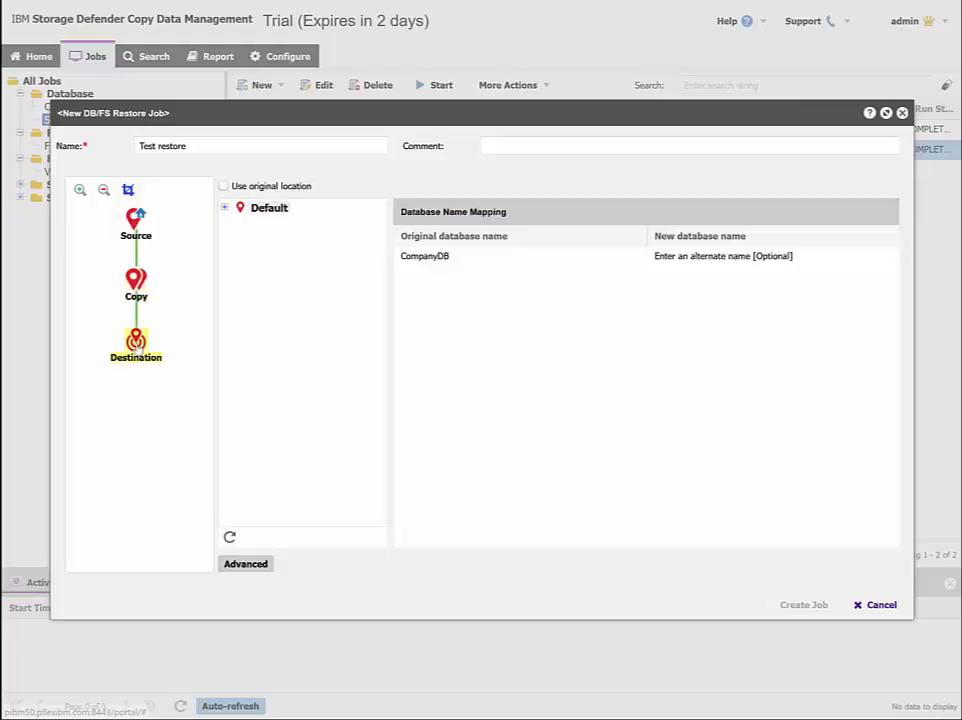
click(225, 208)
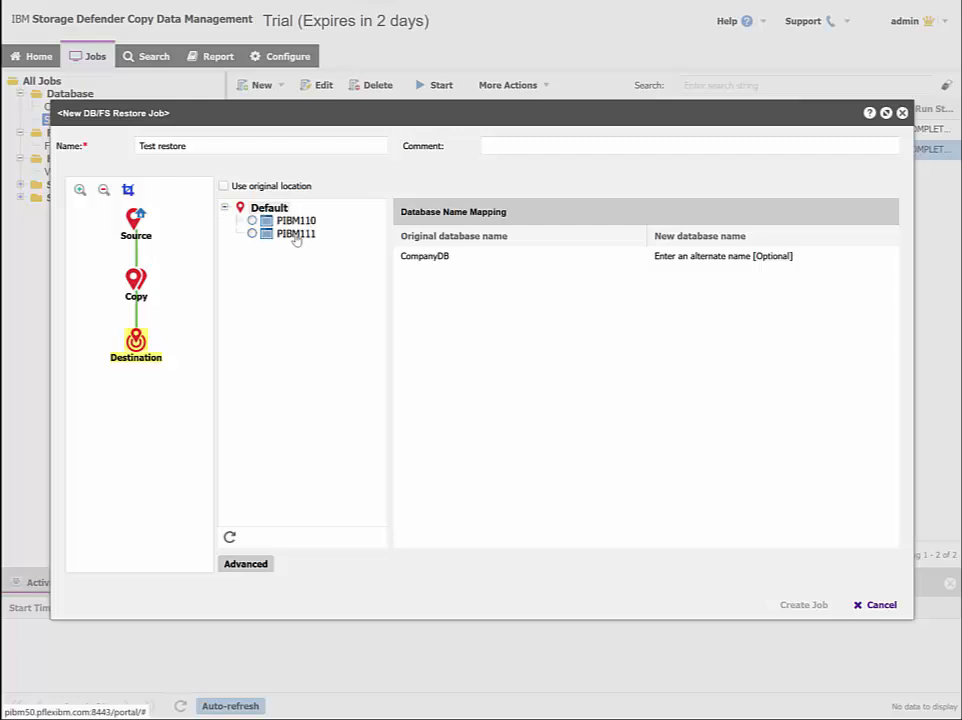
click(252, 233)
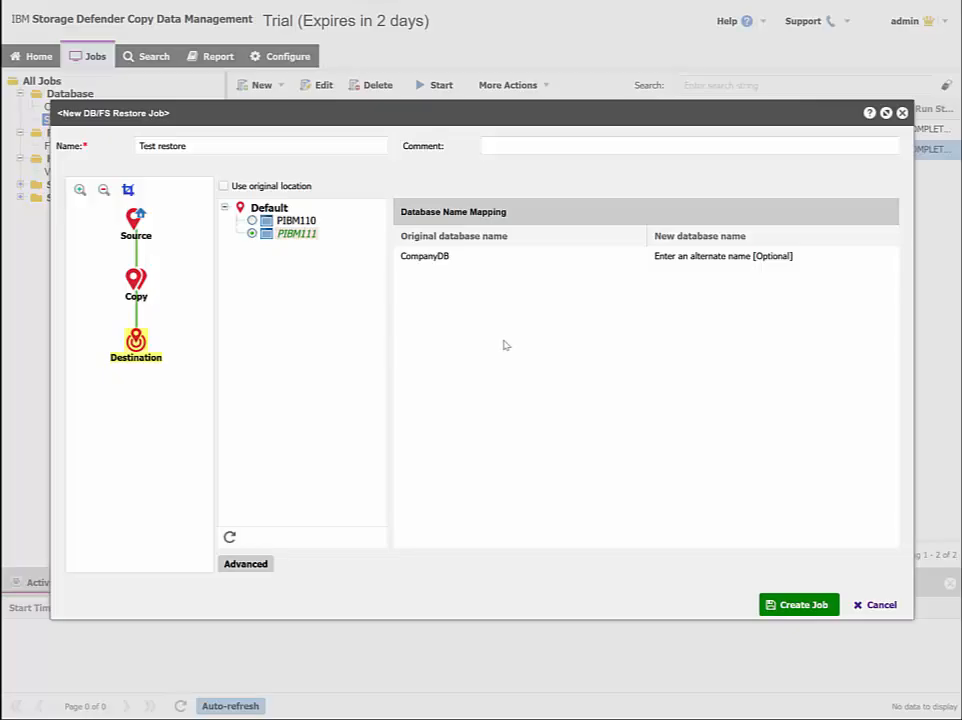
click(791, 607)
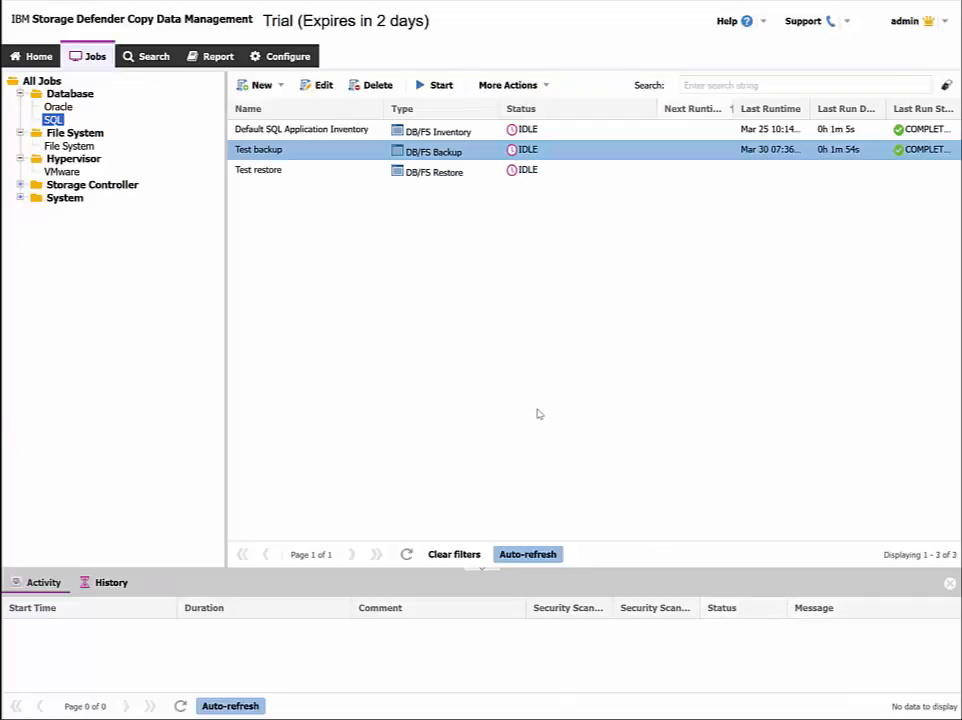
- Start the Test restore job and confirm the run
click(311, 172)
click(438, 86)
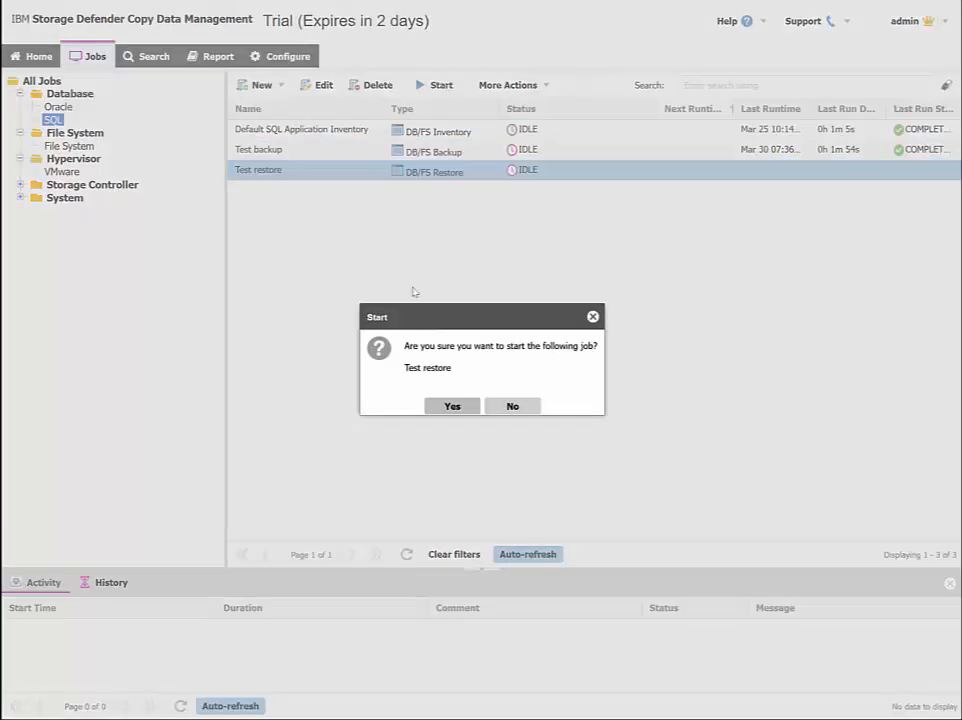
click(446, 411)
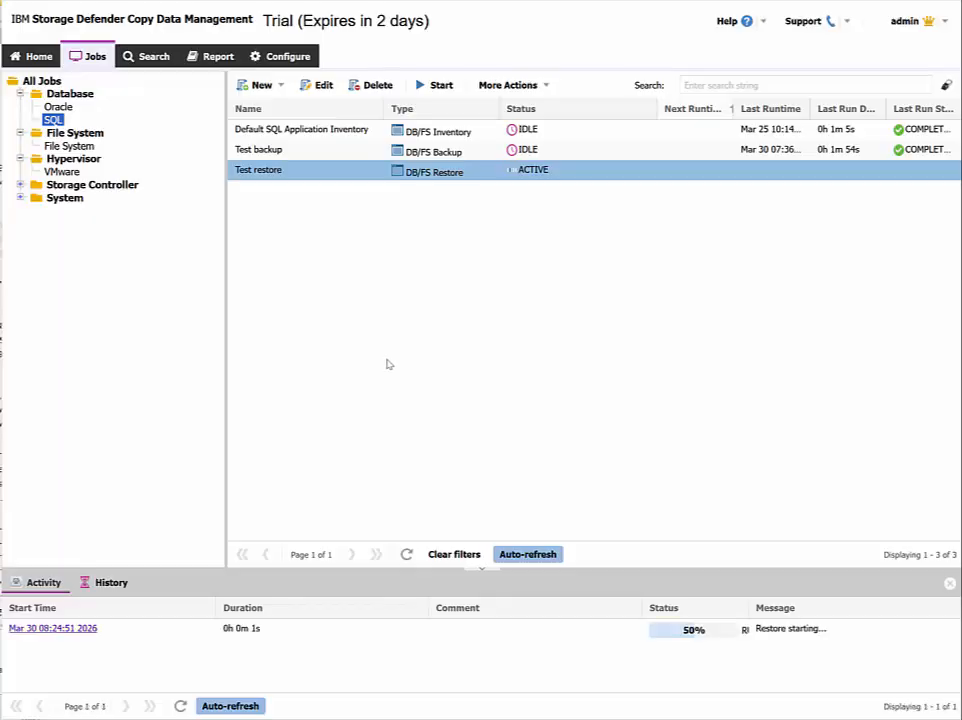
- Follow the running restore in its log and refresh pibm111's datastore list in vSphere Client
click(56, 628)
scroll(627, 373, down, 5)
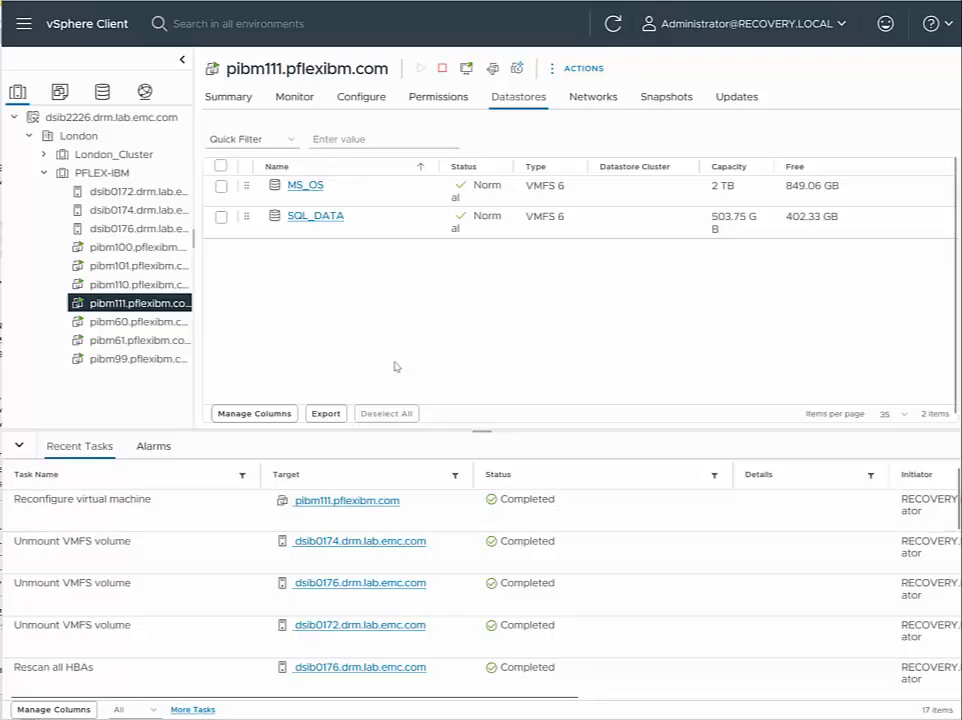
click(614, 24)
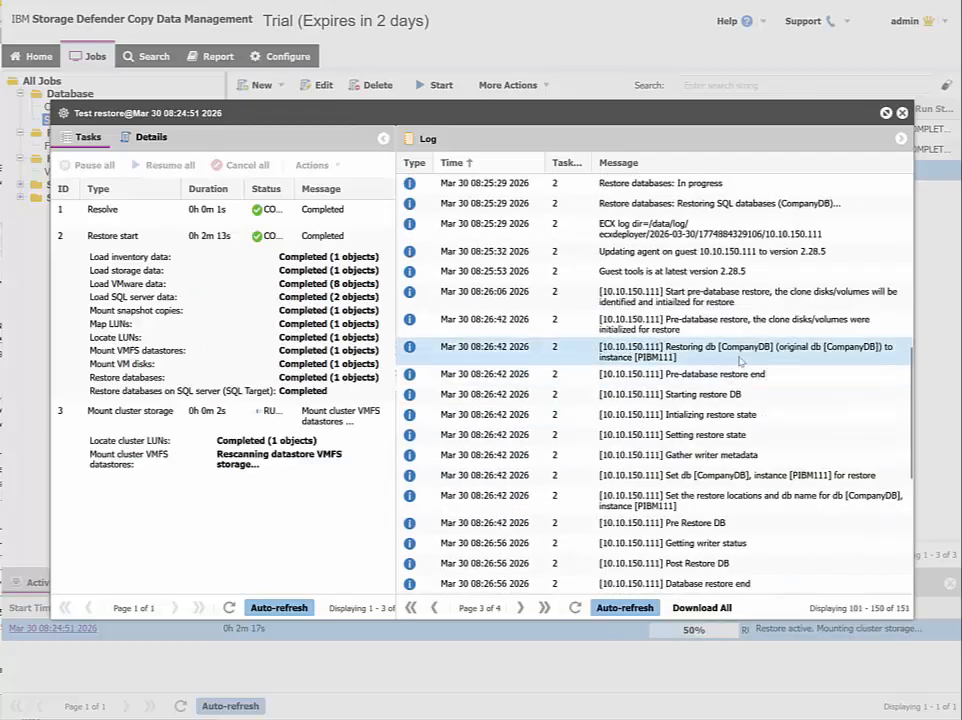
scroll(741, 361, down, 5)
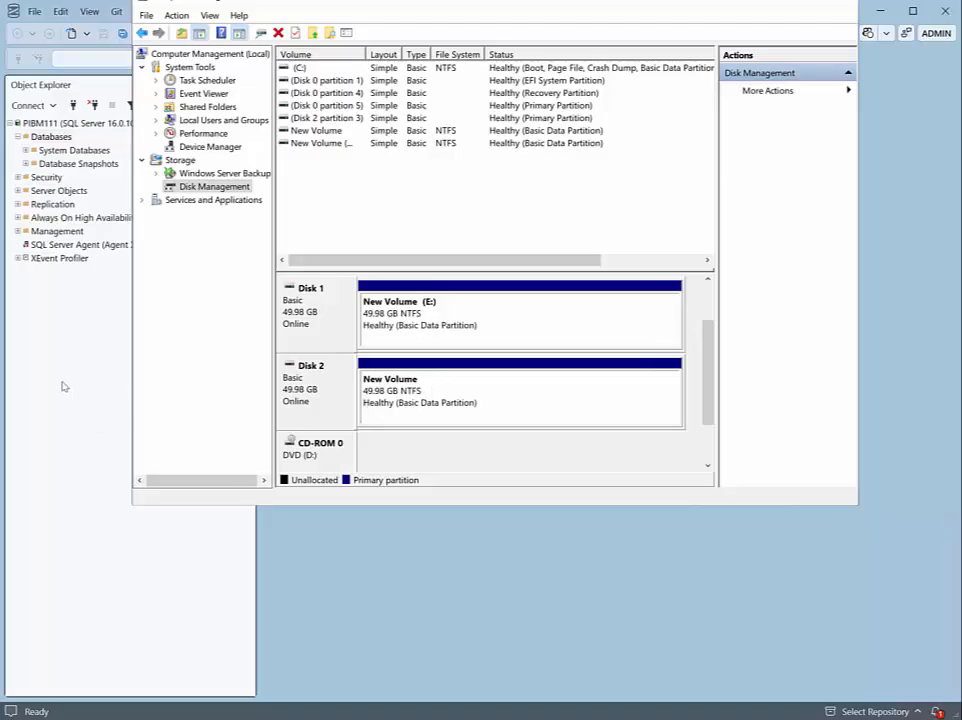
- Switch to SQL Server Management Studio, refresh the PIBM111 databases to find CompanyDB, and check the server's disks in Disk Management
right_click(50, 138)
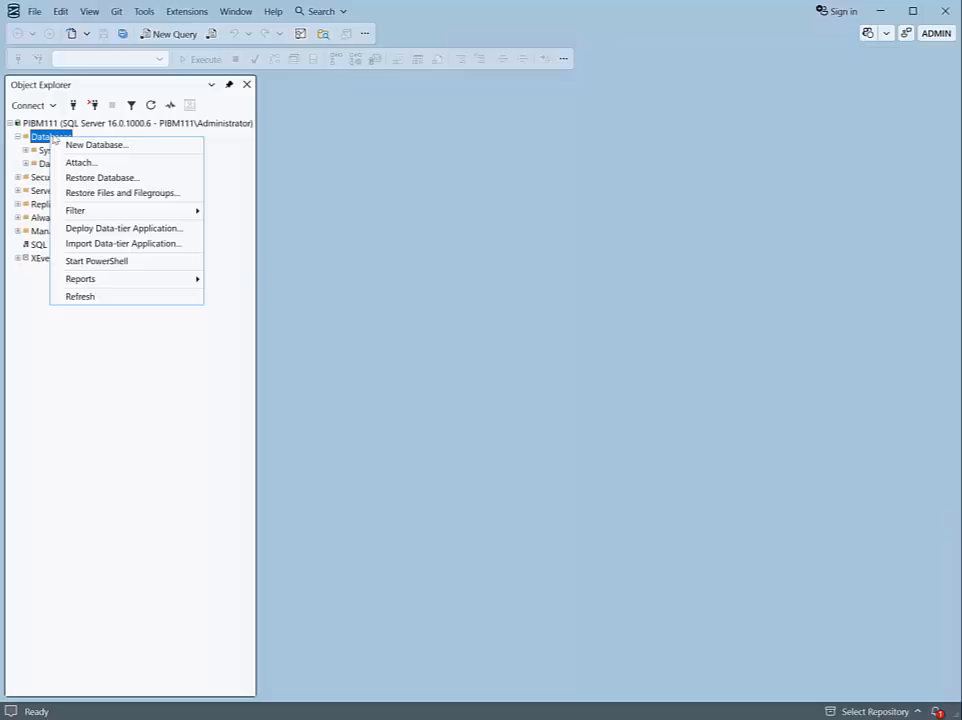
click(86, 296)
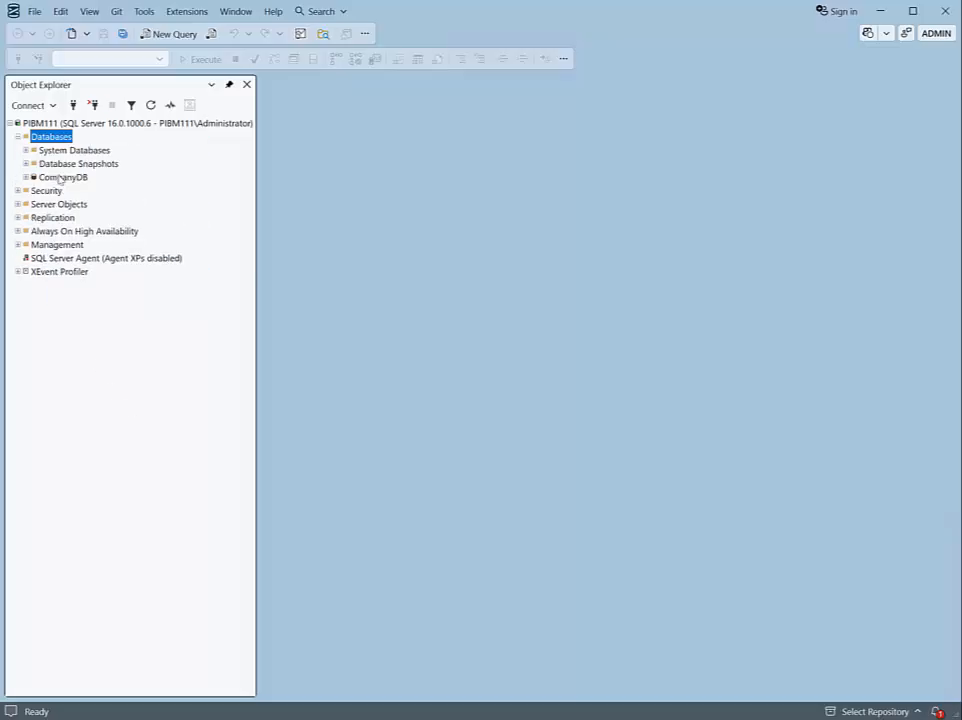
click(60, 178)
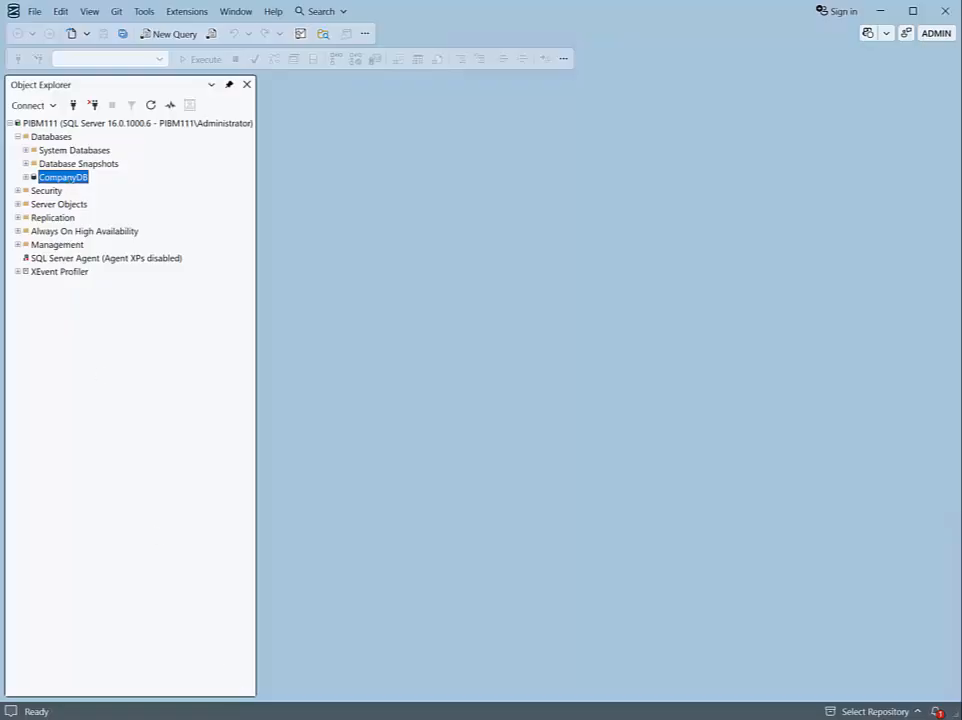
mouse_move(379, 718)
click(412, 718)
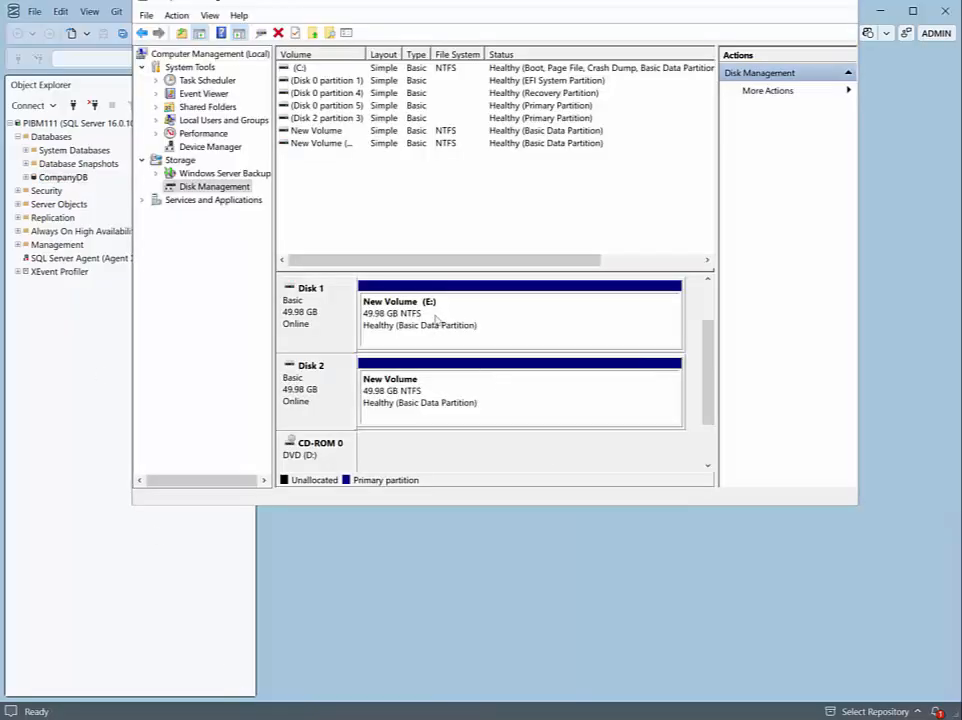
click(432, 320)
- Inspect the file paths in CompanyDB's database properties and close them without changes
click(70, 180)
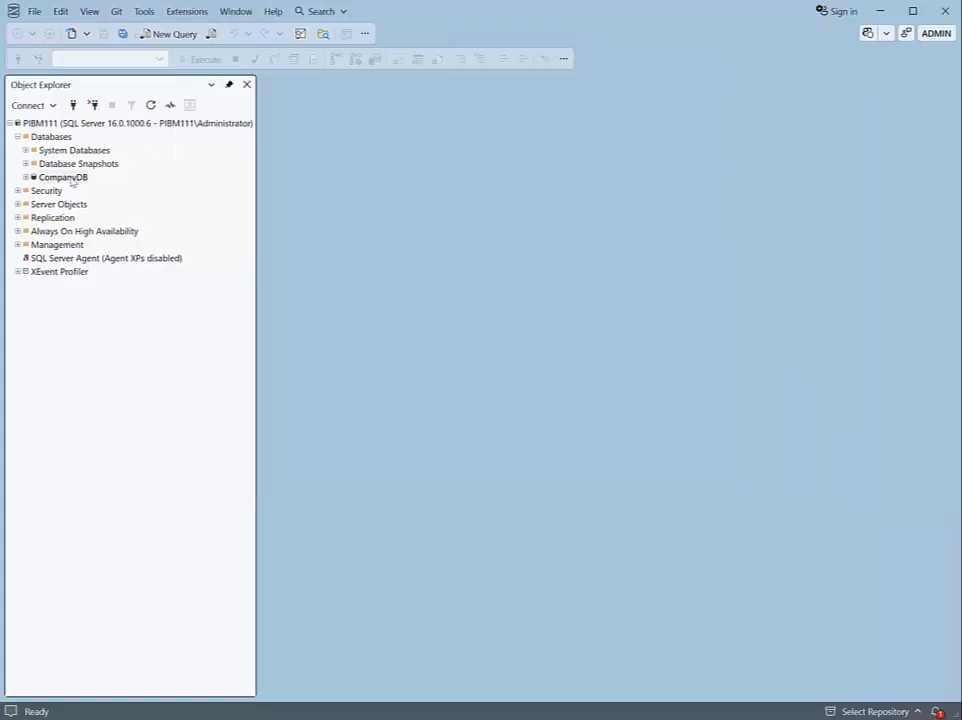
right_click(66, 177)
click(112, 390)
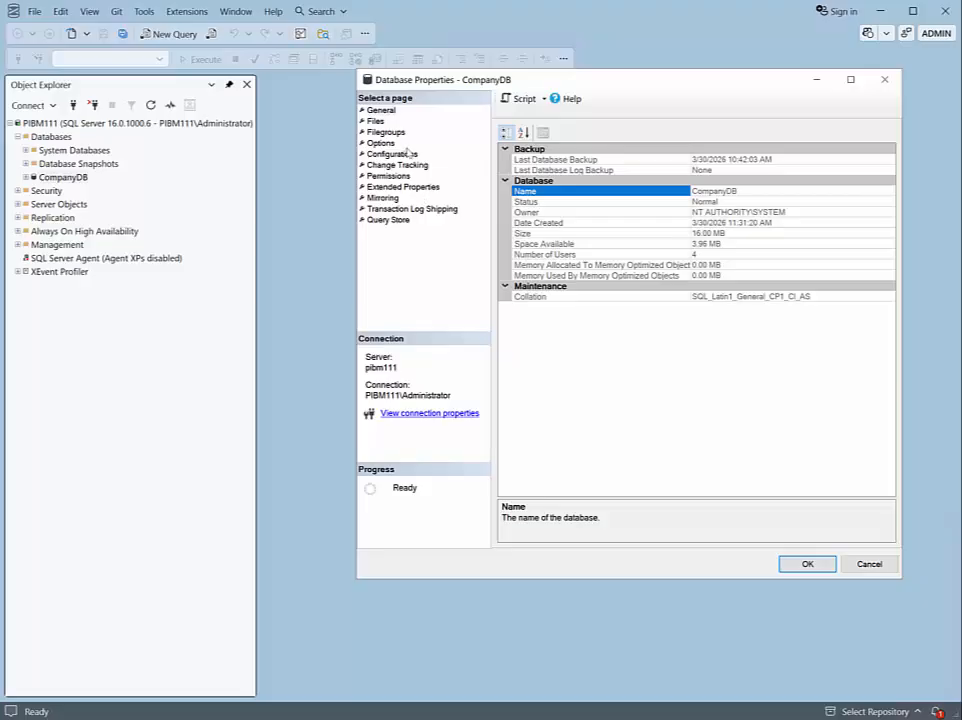
click(375, 120)
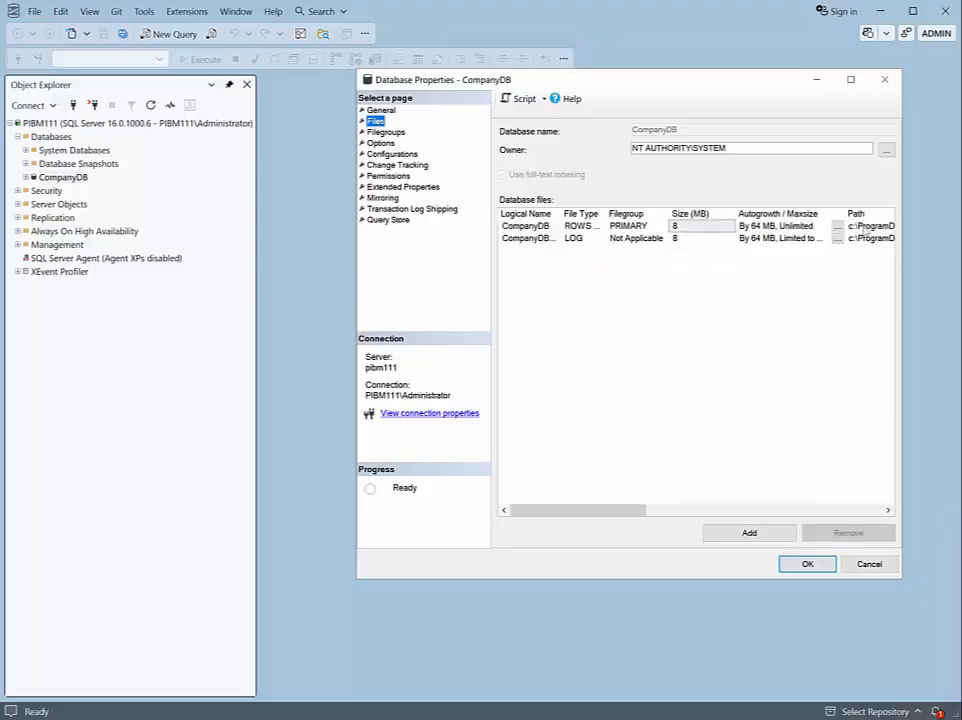
click(868, 564)
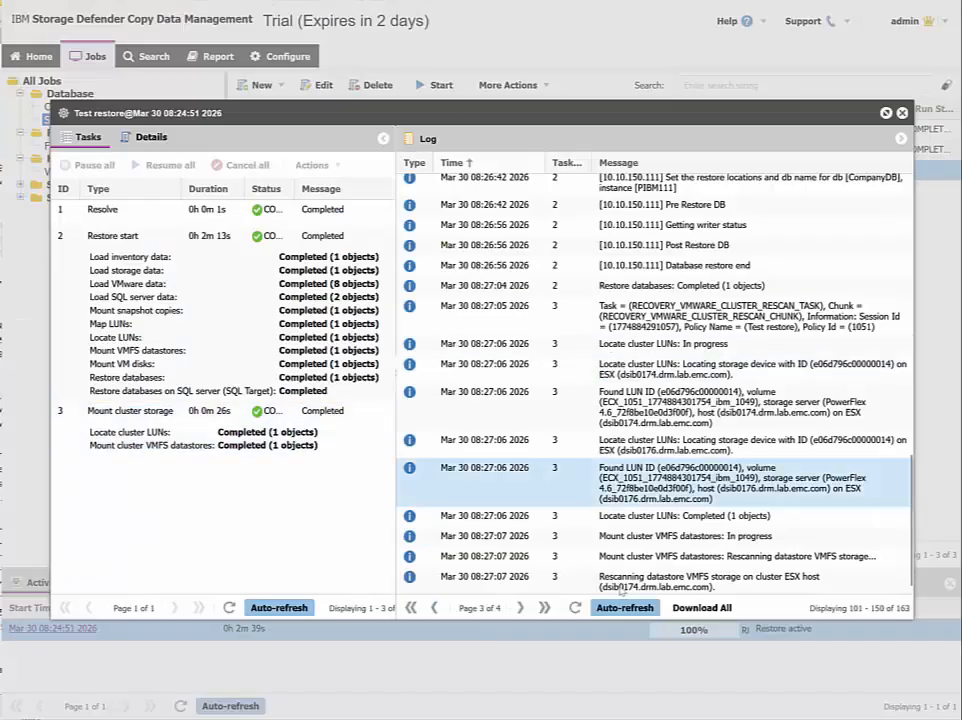
- Switch back to IBM Storage Defender Copy Data Management, review the restore log's last page, and cancel the active restore
click(544, 607)
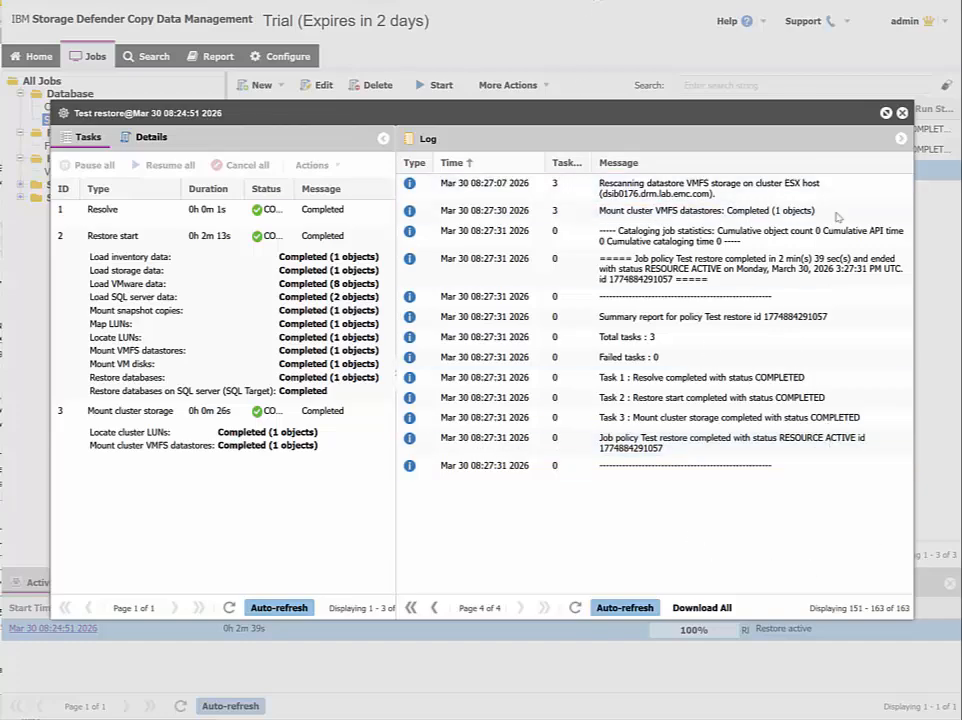
click(901, 112)
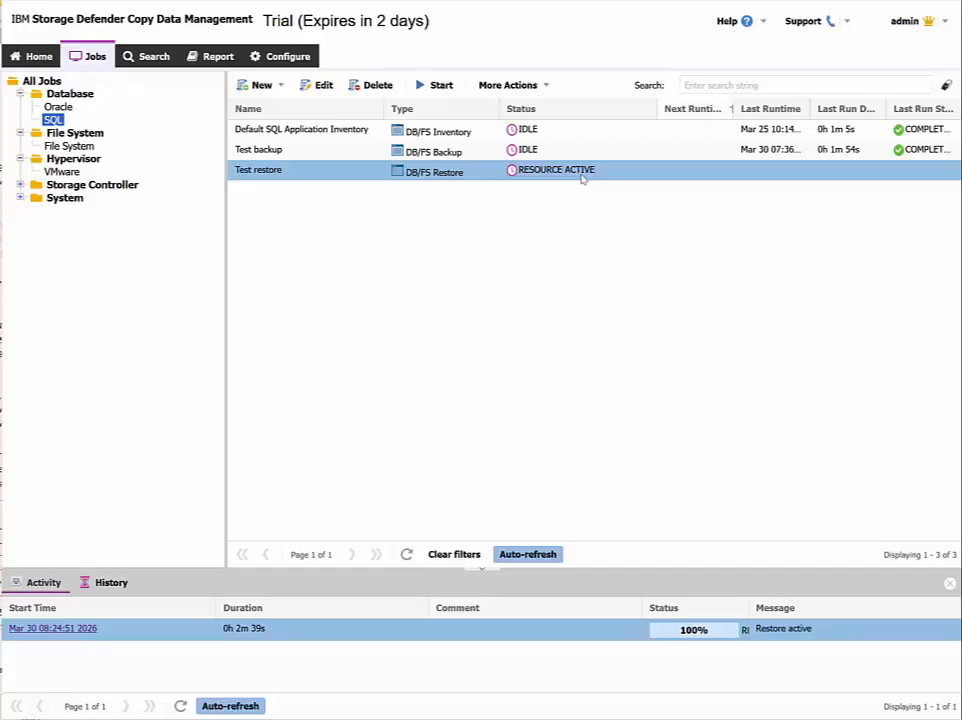
right_click(85, 630)
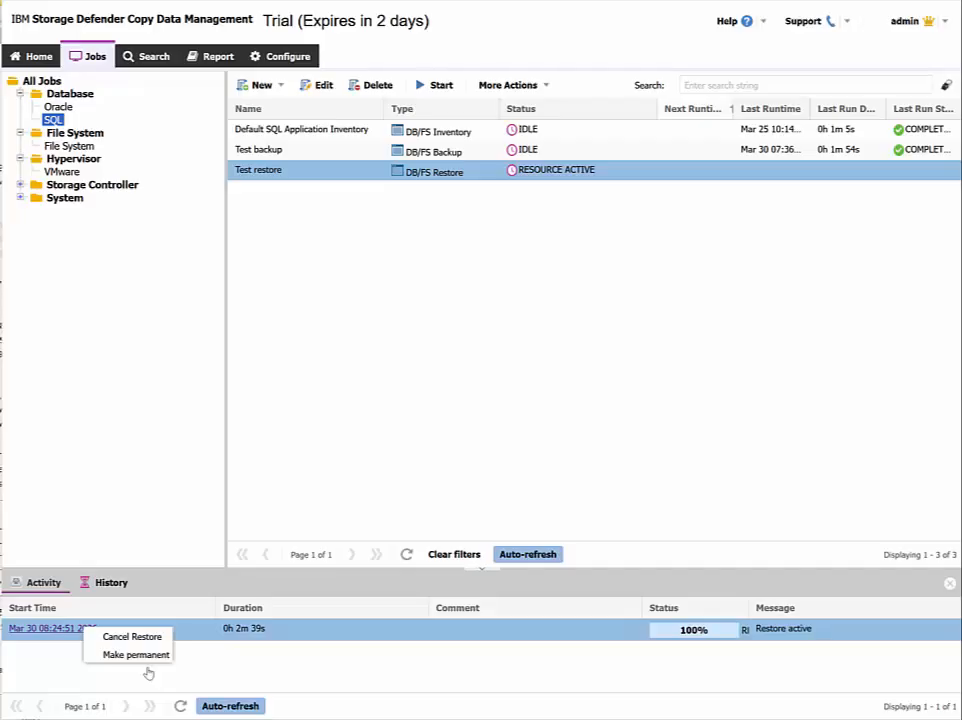
click(148, 637)
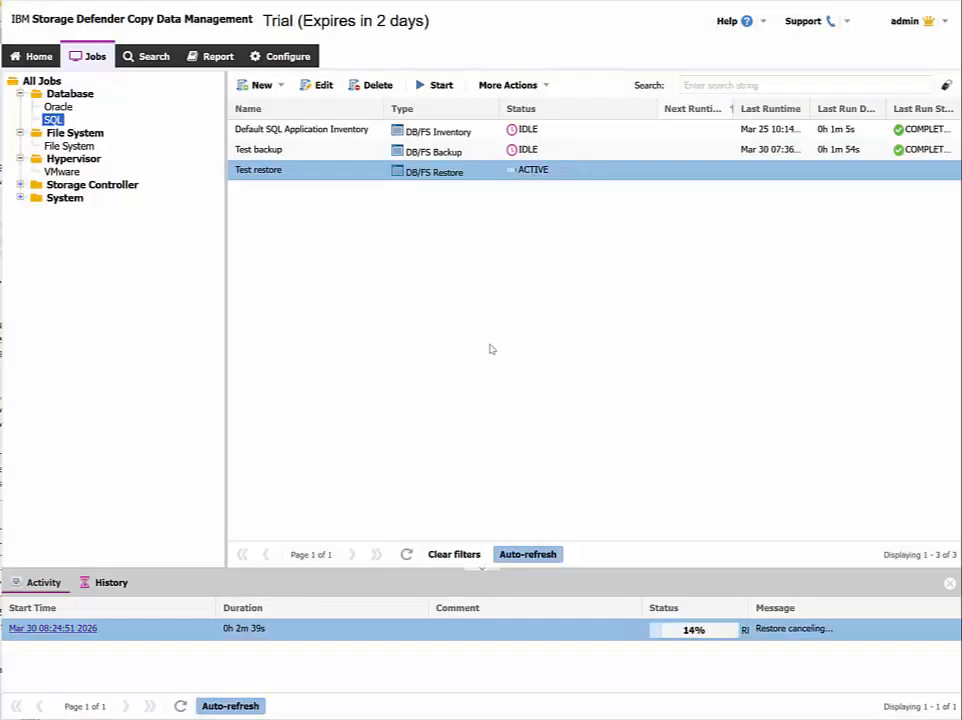
- Examine the Test restore log's cancel task for the database dismount, VM disk unmount, and datastore removal entries
click(58, 629)
scroll(826, 428, down, 5)
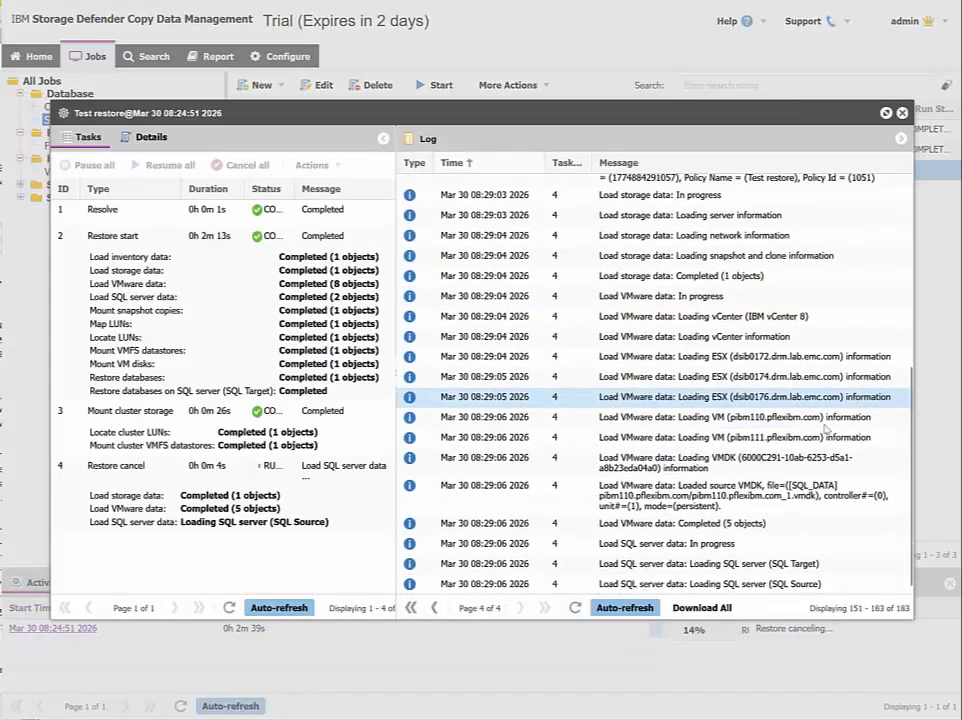
scroll(763, 350, up, 5)
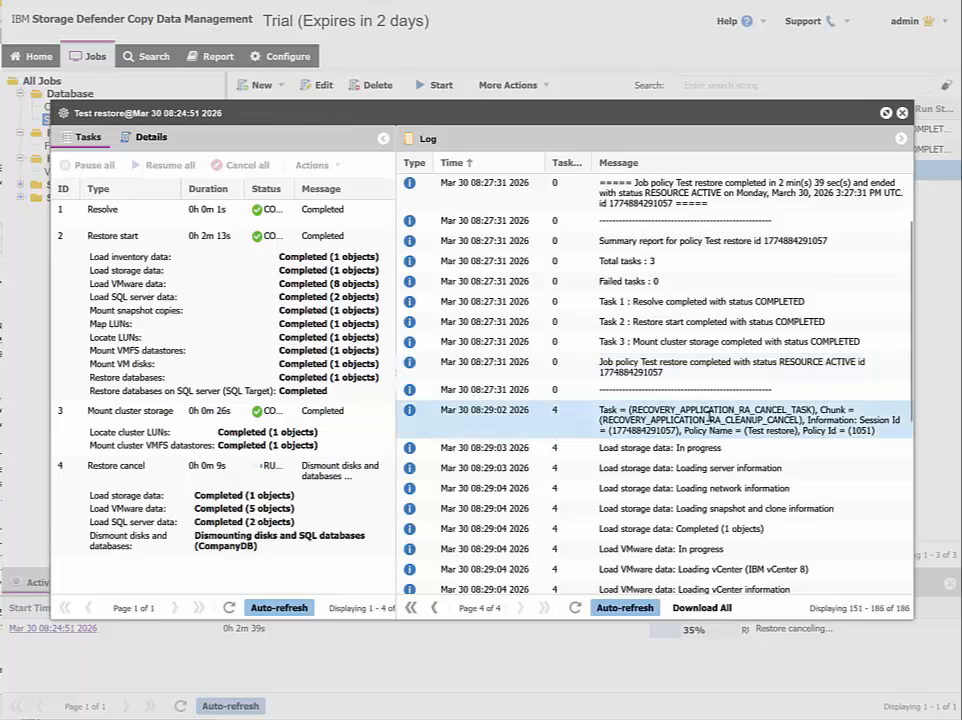
drag(601, 420, 803, 426)
scroll(530, 495, down, 5)
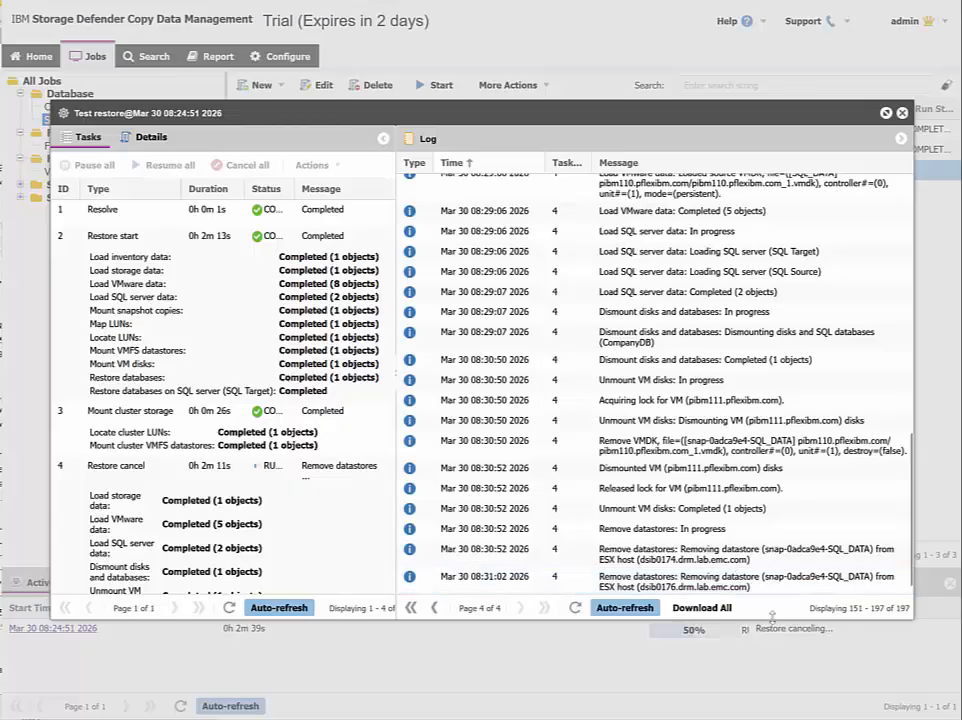
scroll(341, 509, down, 2)
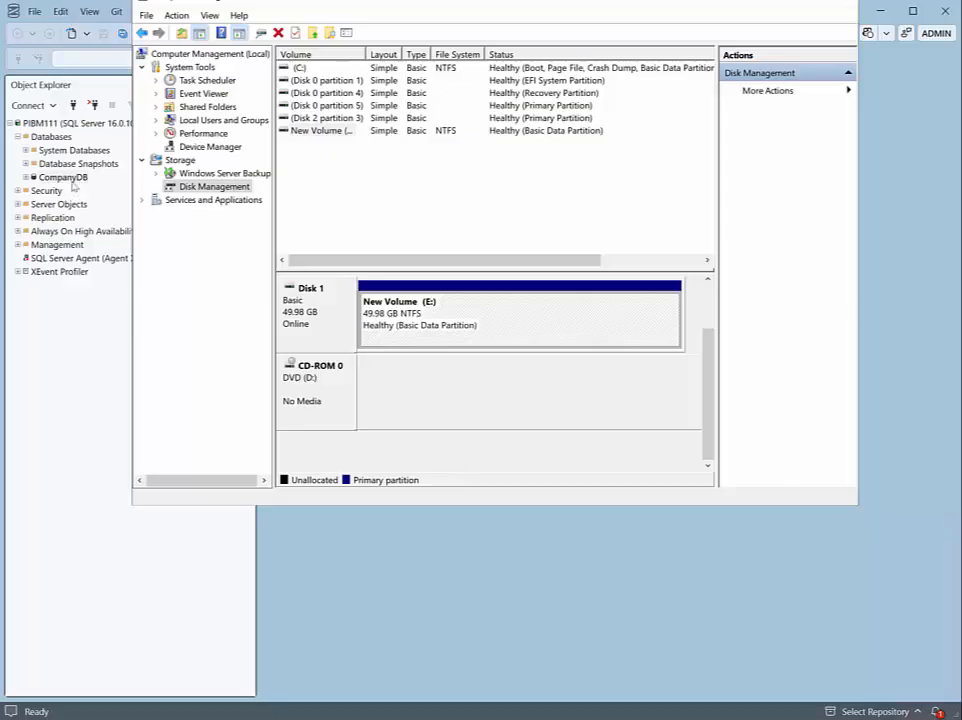
- Bring SQL Server Management Studio to the front and refresh the Databases folder on PIBM111
click(68, 383)
right_click(45, 138)
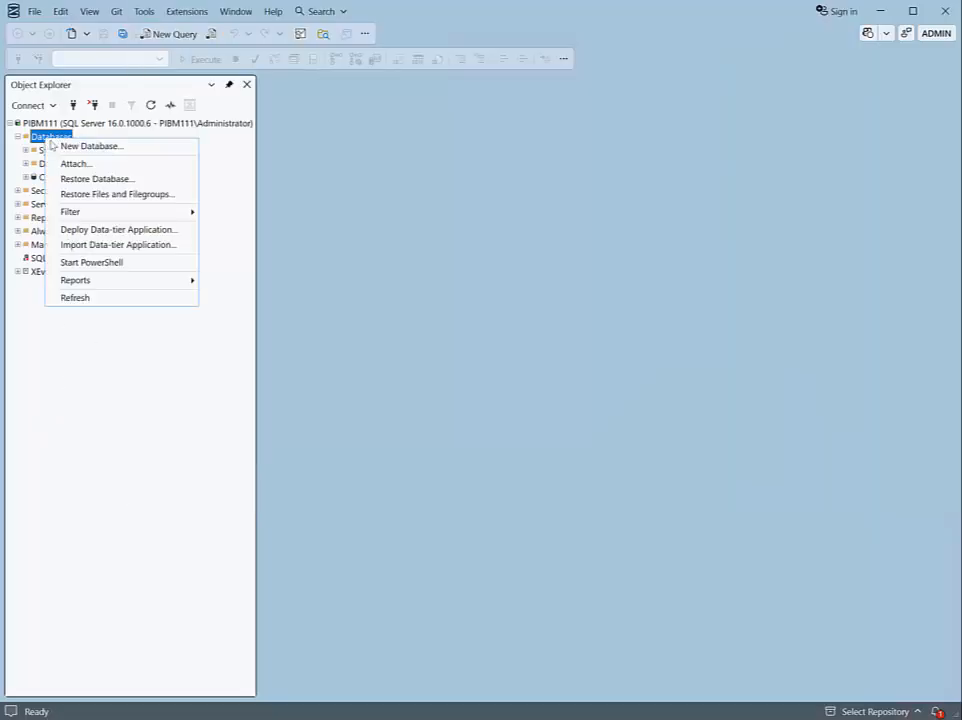
click(78, 298)
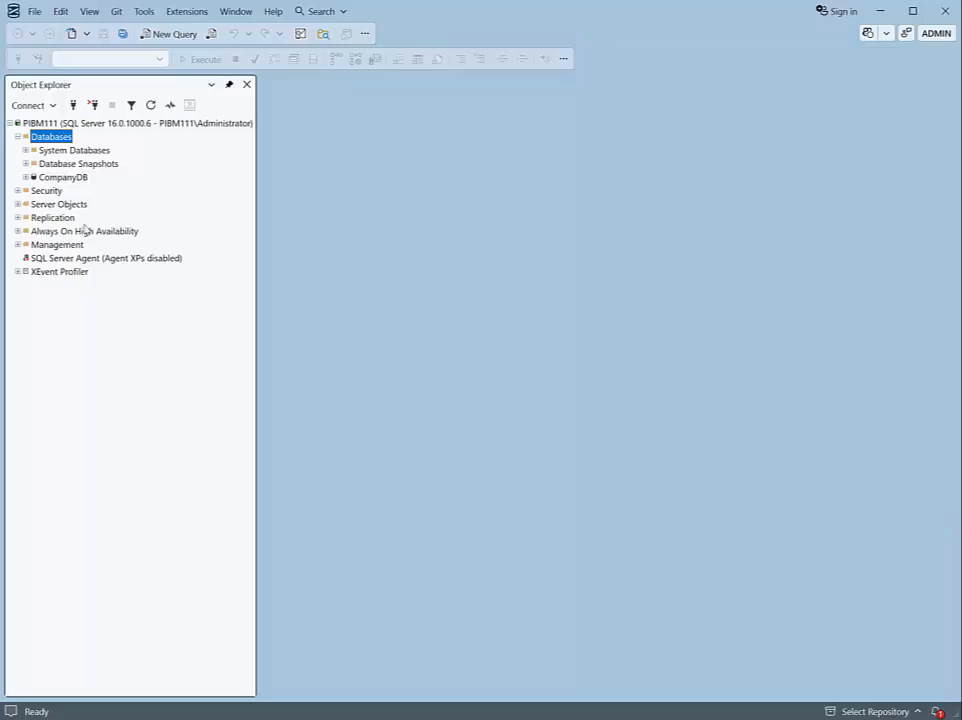
- Inspect the general information and database files in CompanyDB's properties and close them without changes
click(70, 177)
right_click(69, 178)
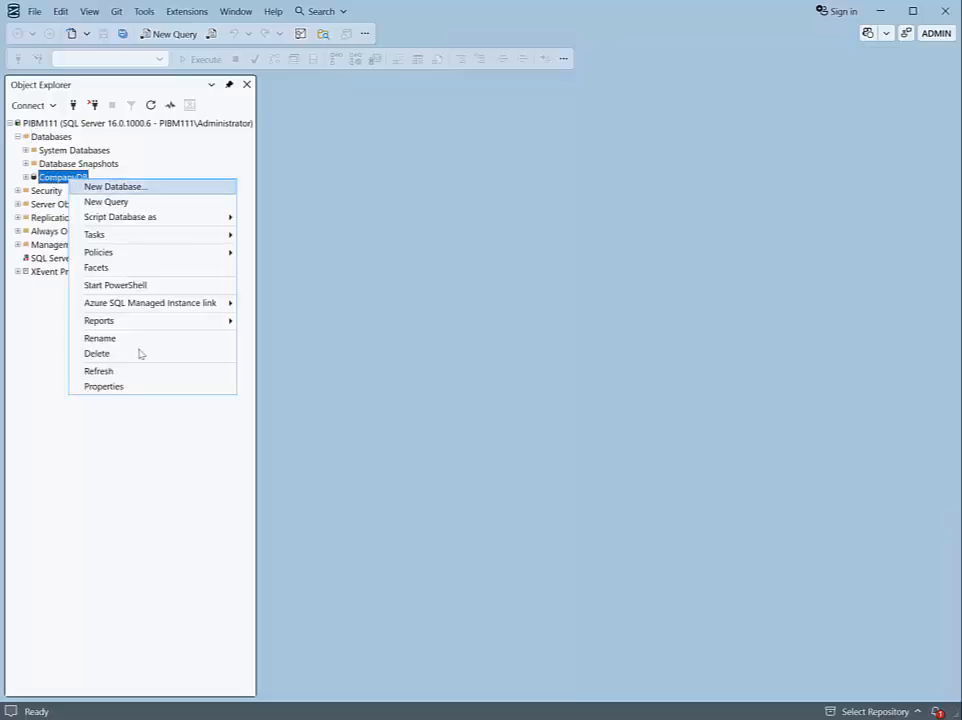
click(104, 386)
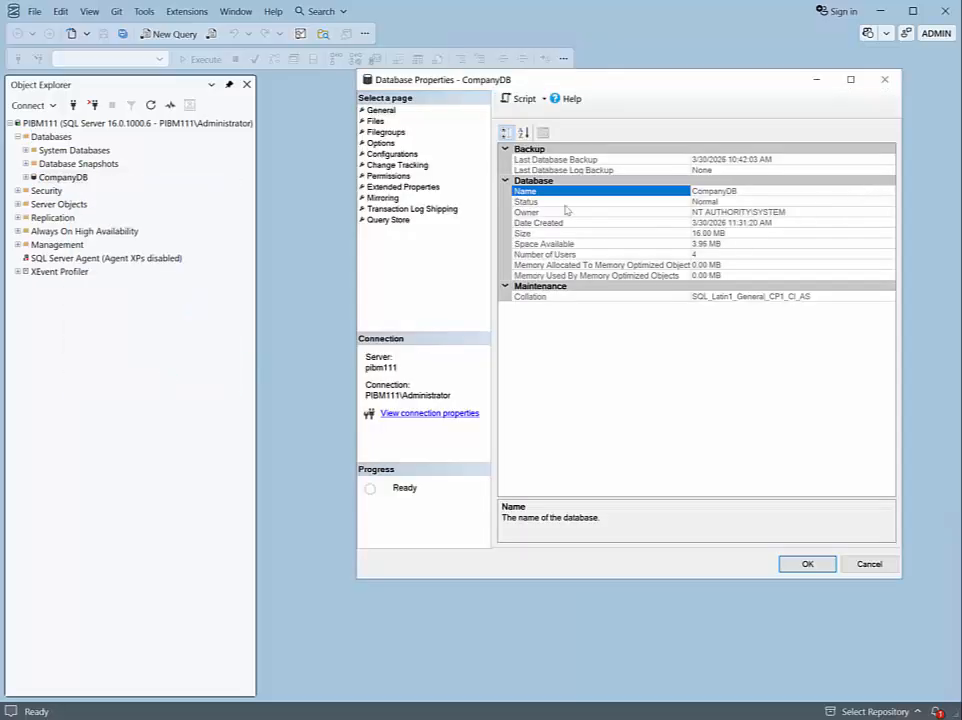
click(378, 121)
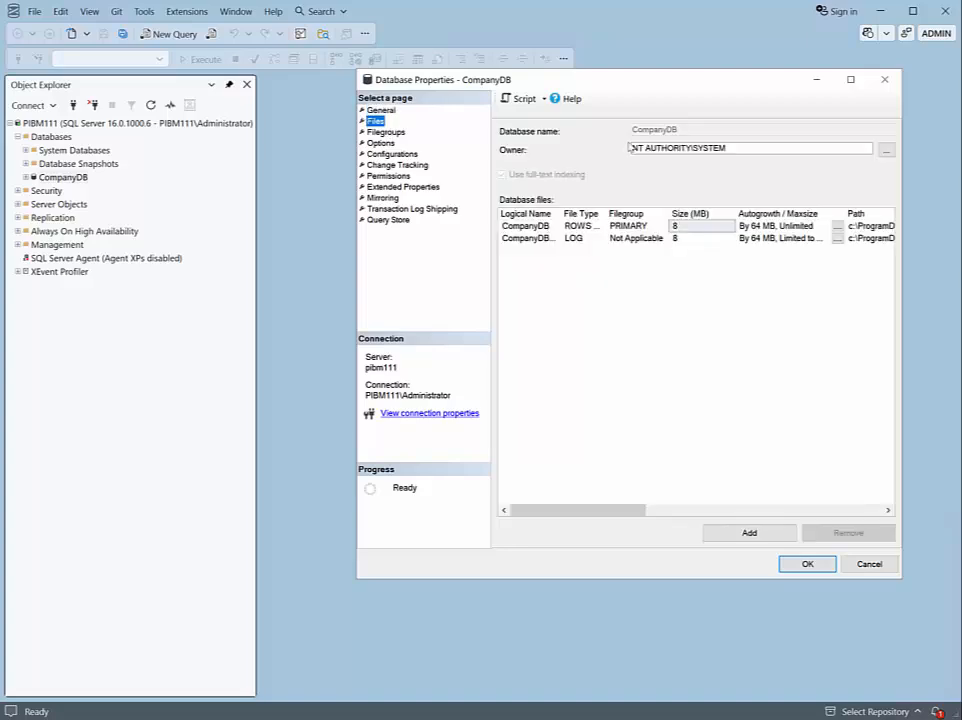
click(867, 563)
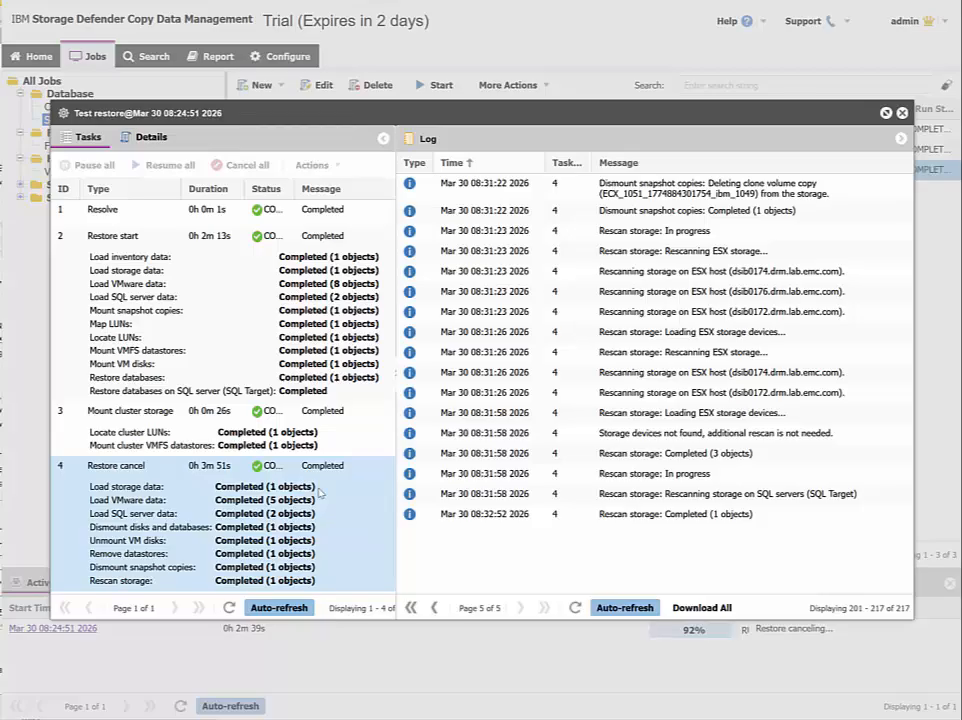
- Switch back to IBM Storage Defender Copy Data Management, read the final entries of the Test restore log, and close it
scroll(577, 396, down, 3)
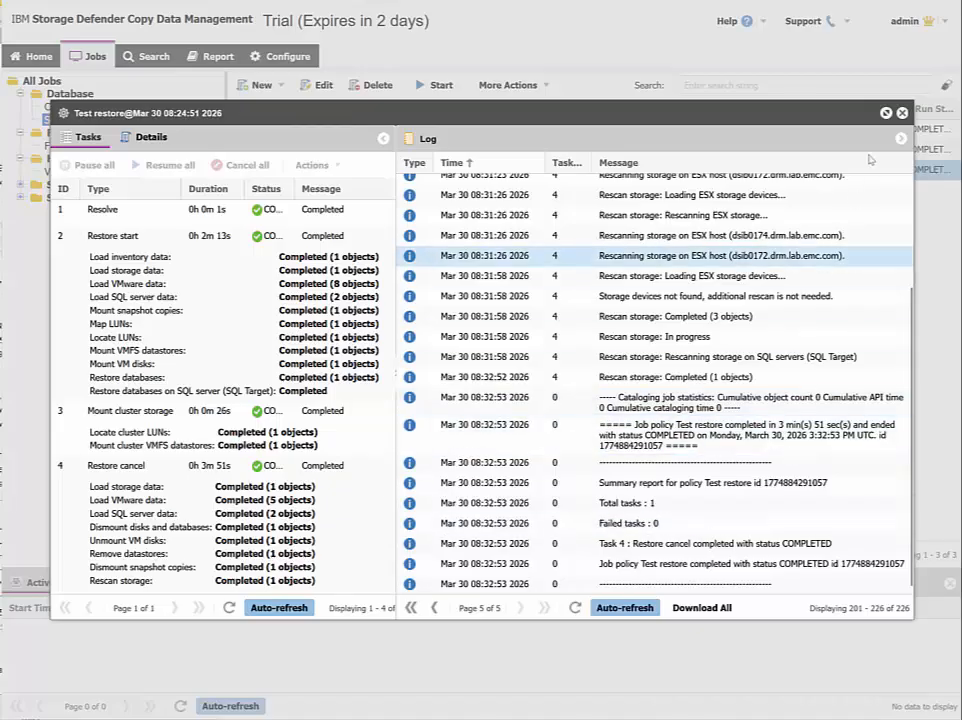
click(902, 112)
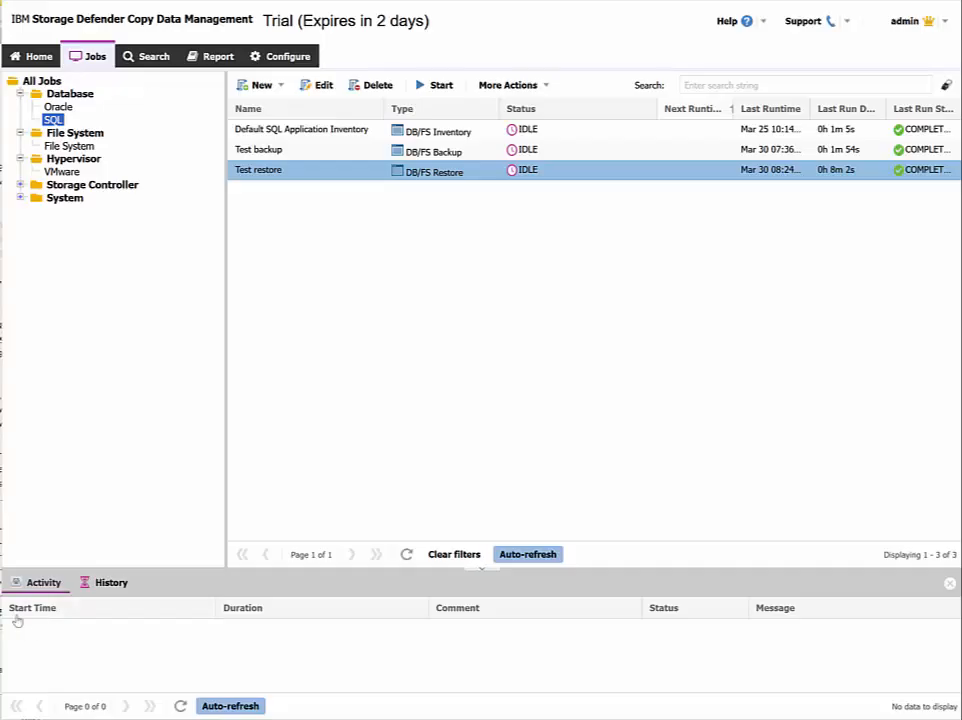
- Review the finished Test restore run from the job's history, close its log, and return to the home dashboard
click(105, 581)
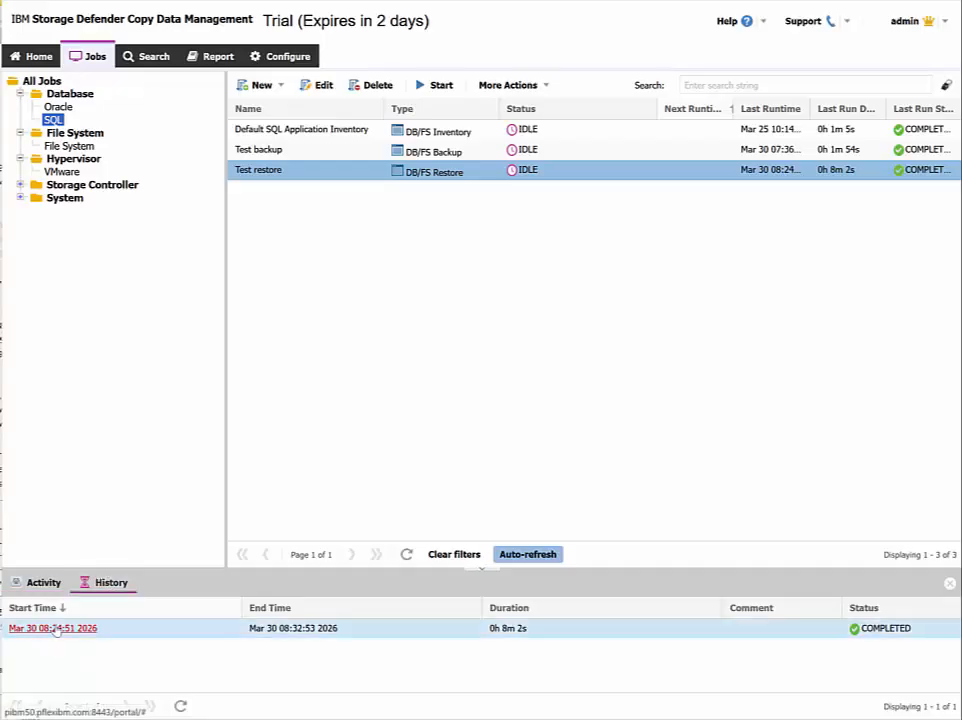
click(50, 628)
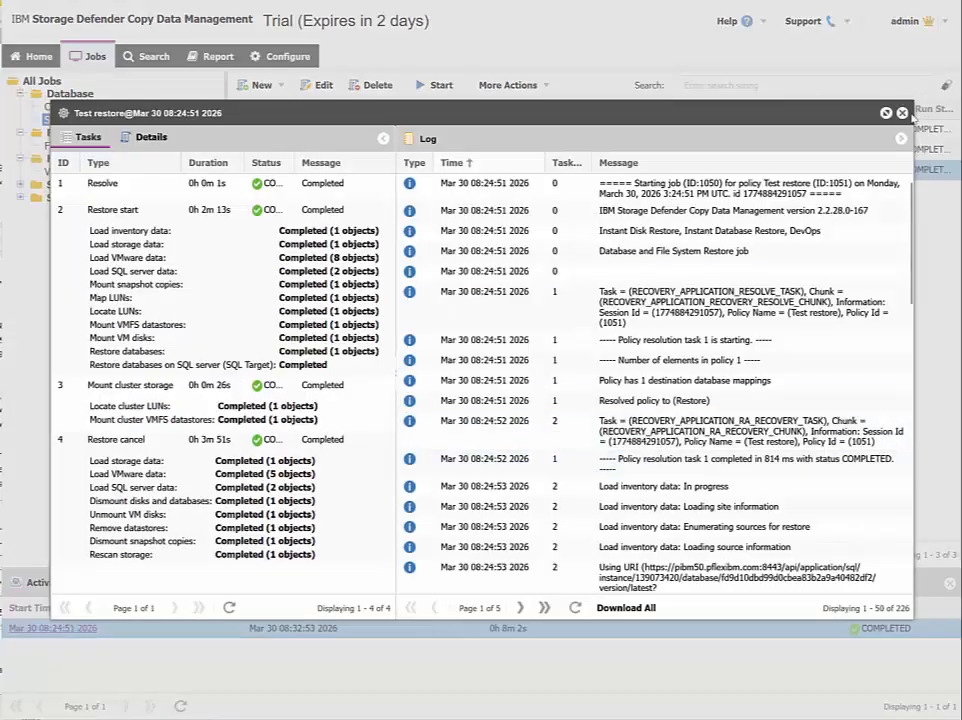
key(Escape)
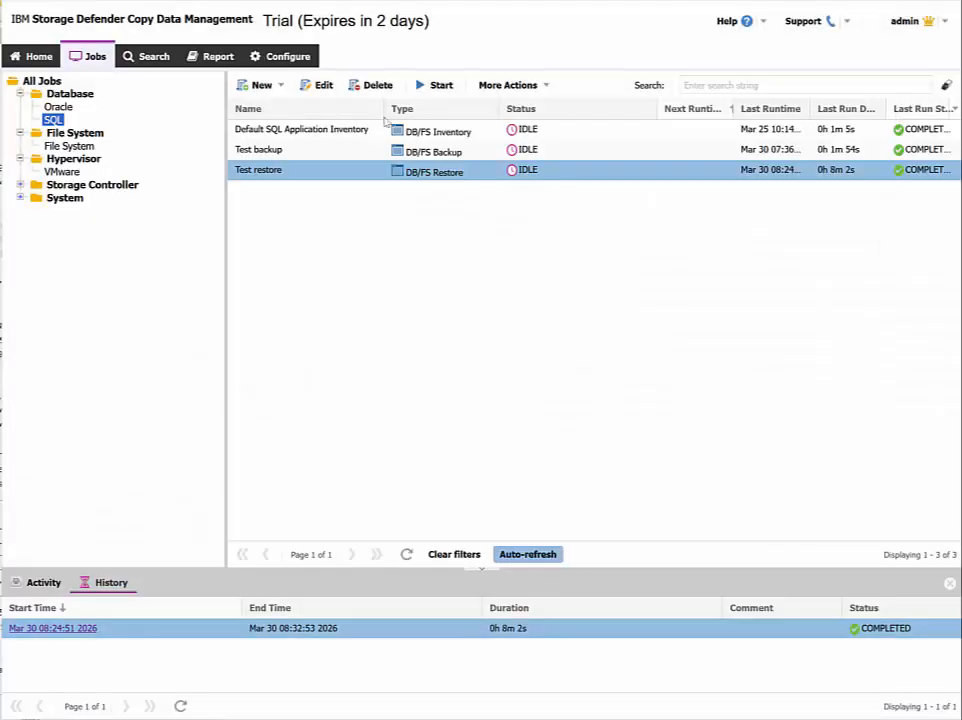
click(39, 57)
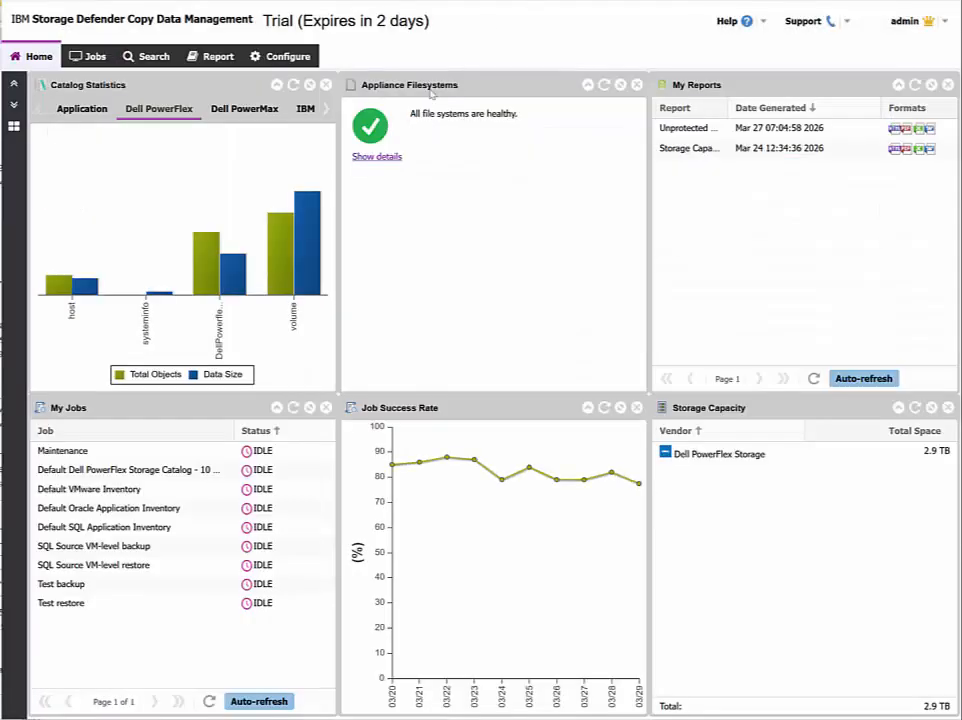